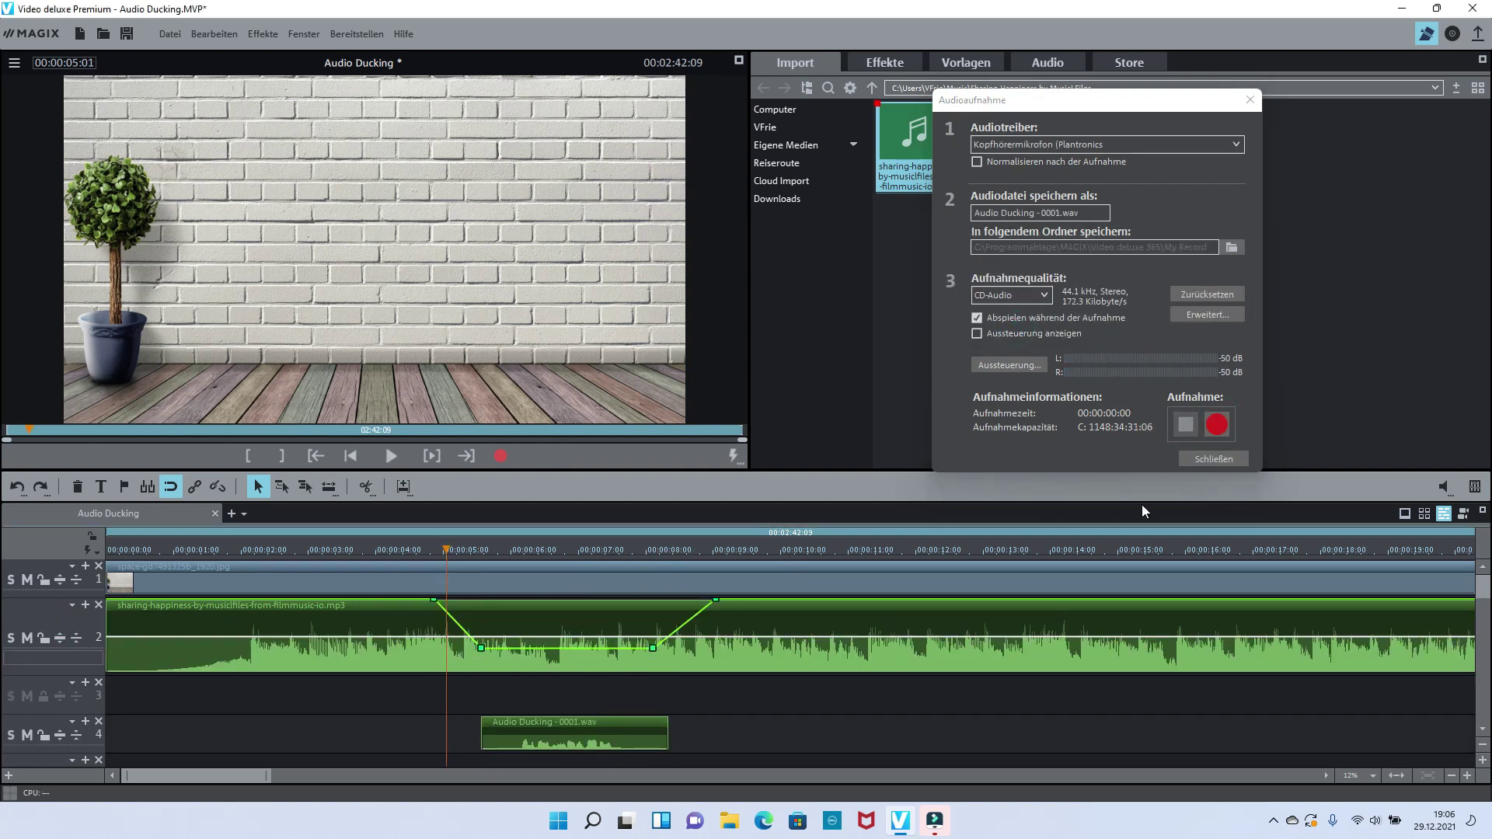
{"action": "left_click", "coordinate": [1213, 458]}
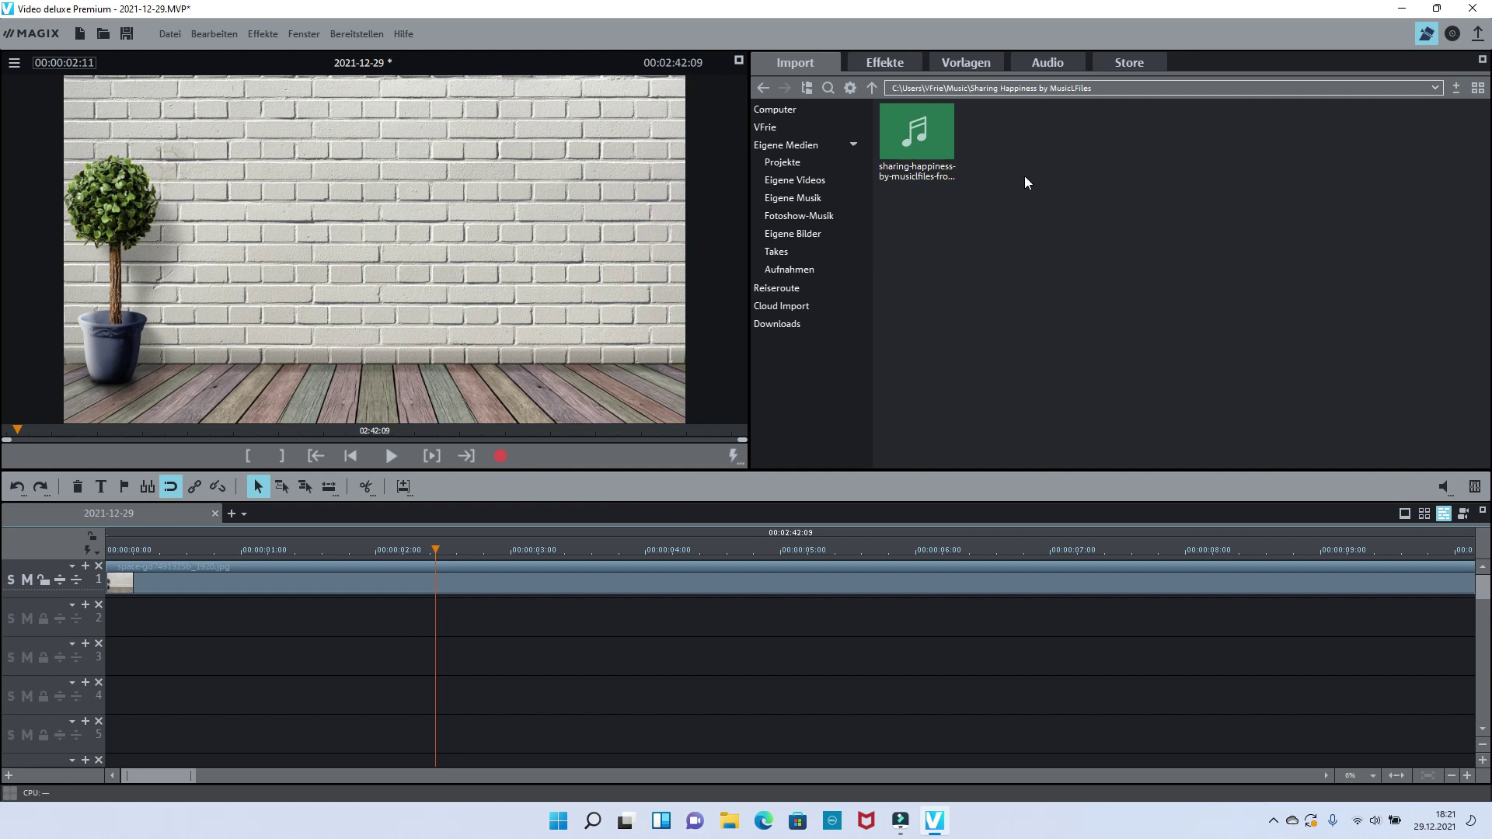
- Add the sharing-happiness music file at the start of track 2, lower its volume and play it back
{"action": "left_click", "coordinate": [938, 148]}
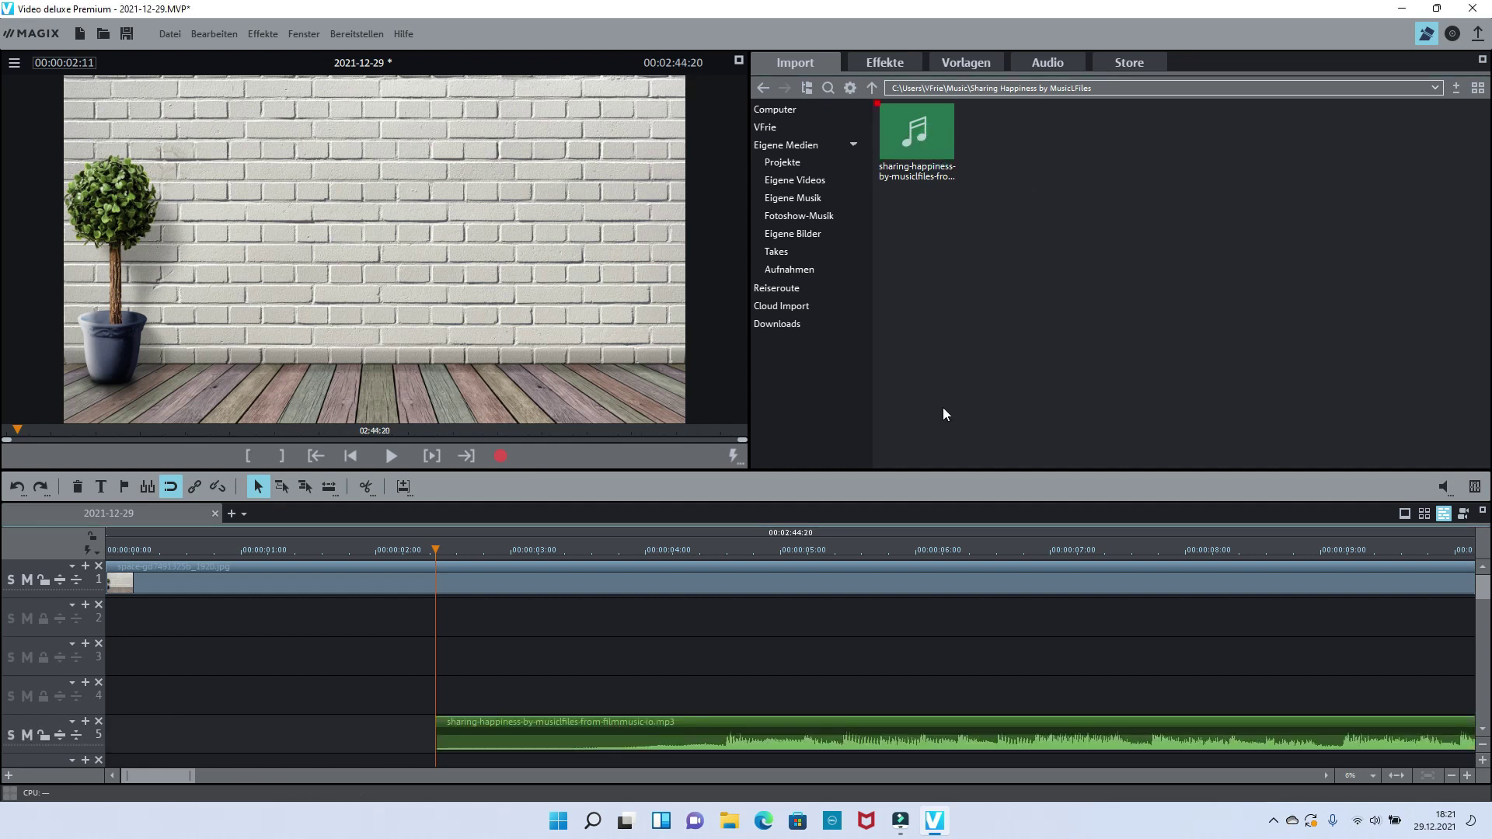
{"action": "left_click_drag", "start_coordinate": [610, 723], "coordinate": [279, 618]}
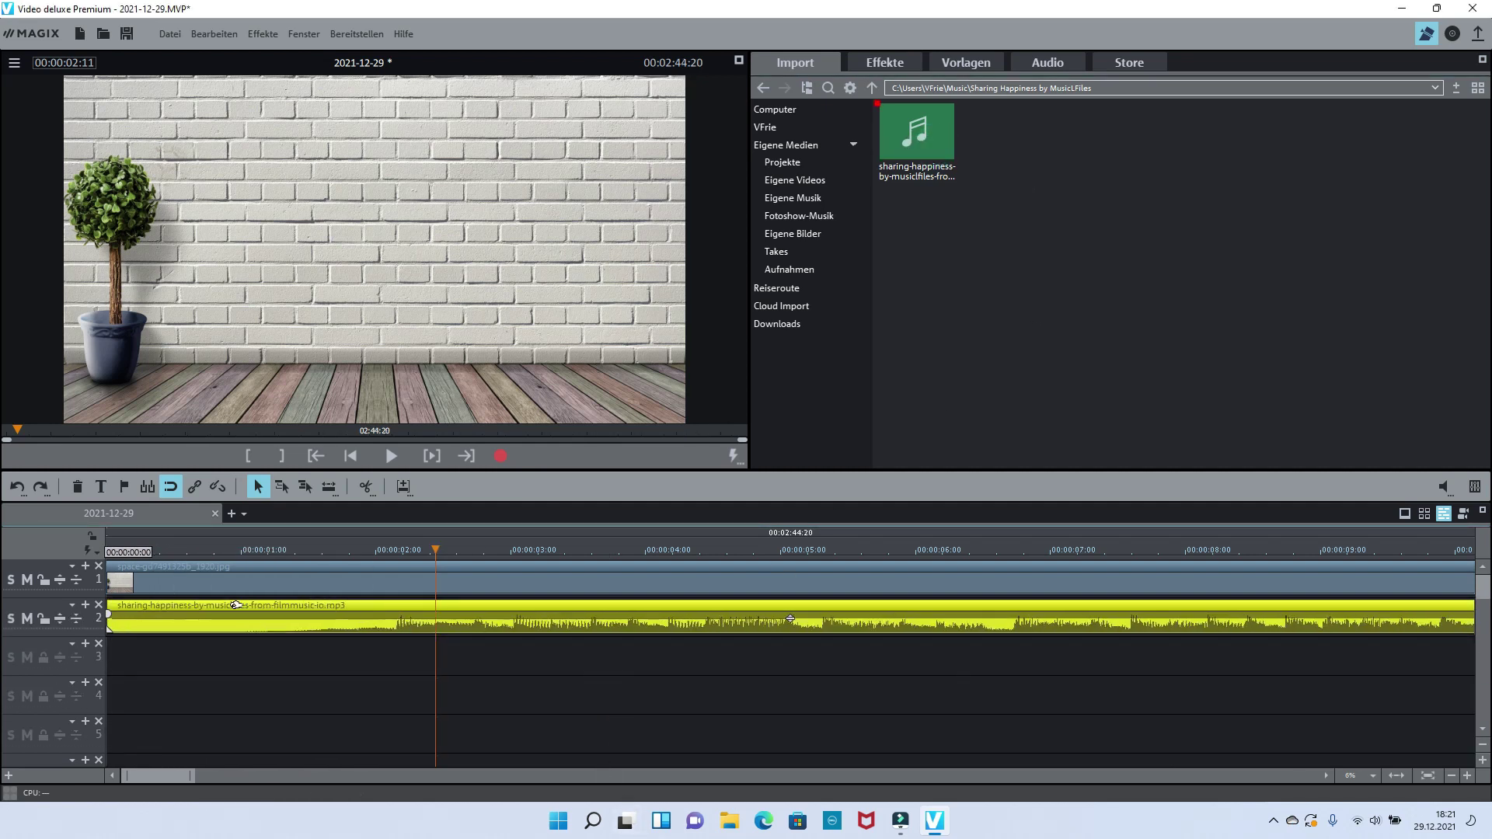
{"action": "left_click_drag", "start_coordinate": [794, 608], "coordinate": [794, 666]}
{"action": "key", "text": "space"}
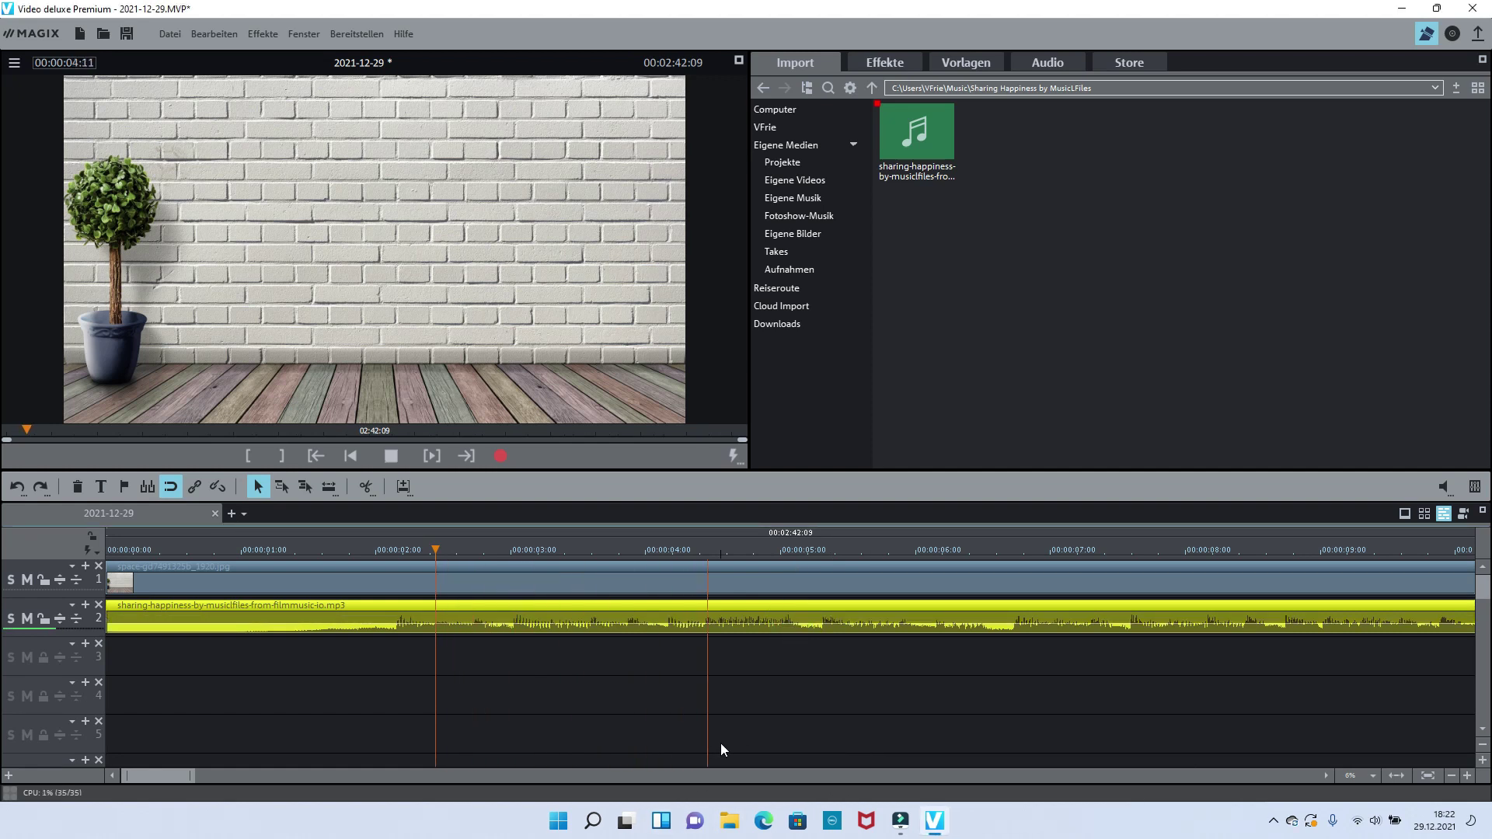
{"action": "key", "text": "space"}
- Position the playhead at 00:00:04:04 and open the audio recording dialog with Audio as the recording source
{"action": "left_click", "coordinate": [673, 564]}
{"action": "left_click", "coordinate": [669, 552]}
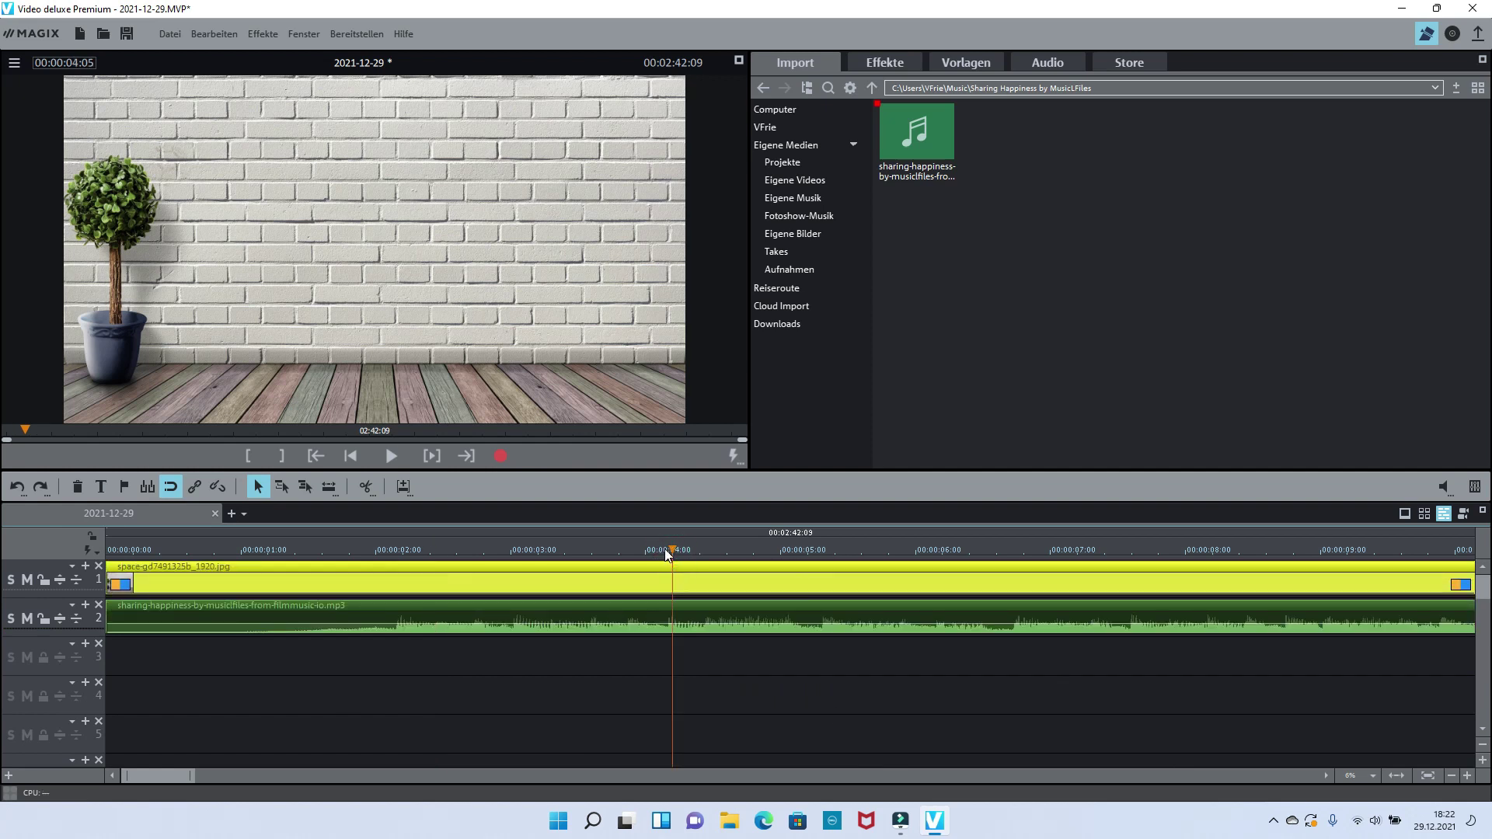
{"action": "left_click", "coordinate": [668, 551]}
{"action": "left_click", "coordinate": [167, 35]}
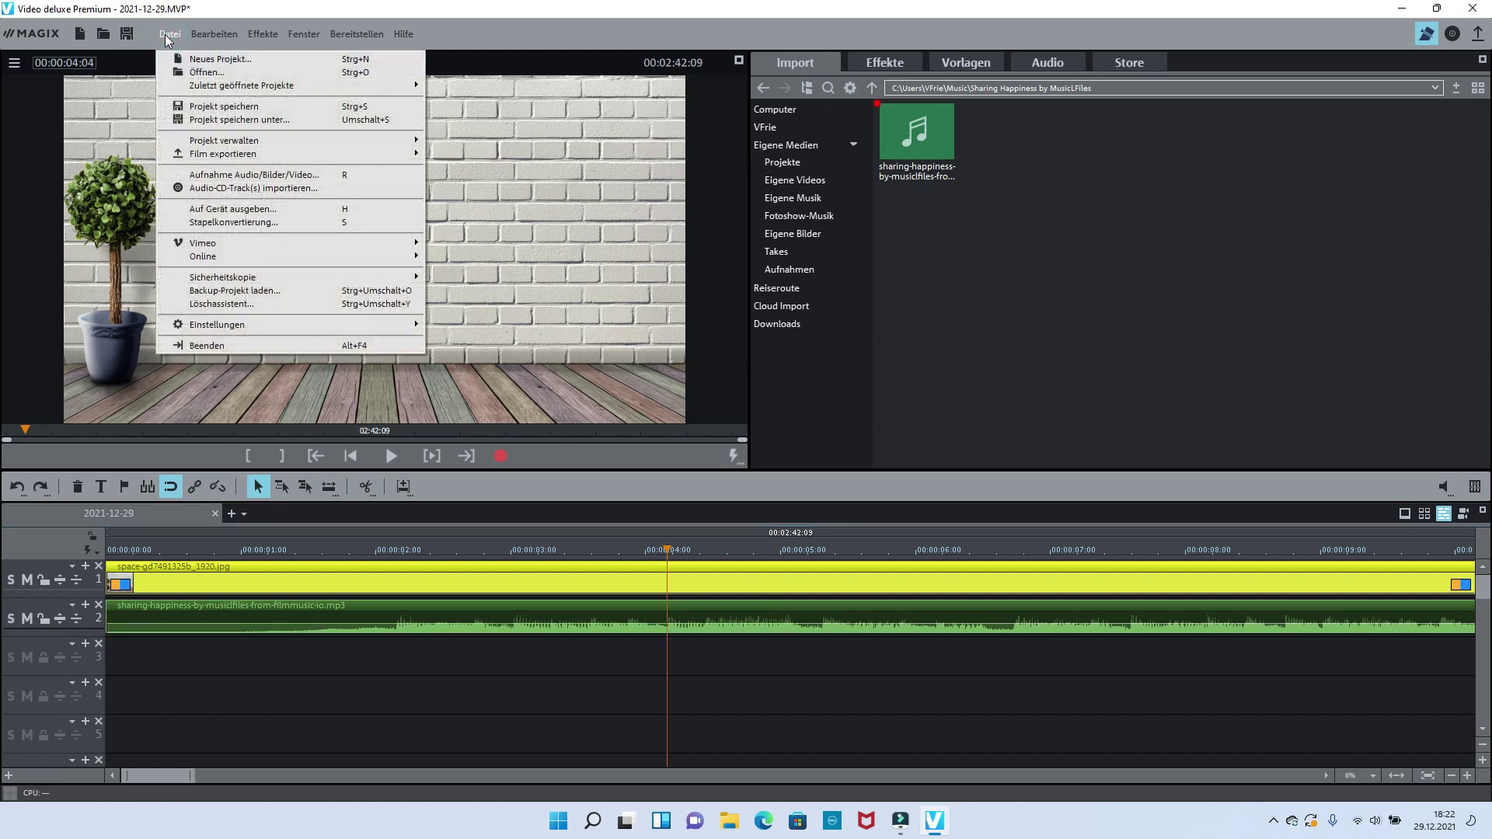
{"action": "left_click", "coordinate": [254, 176]}
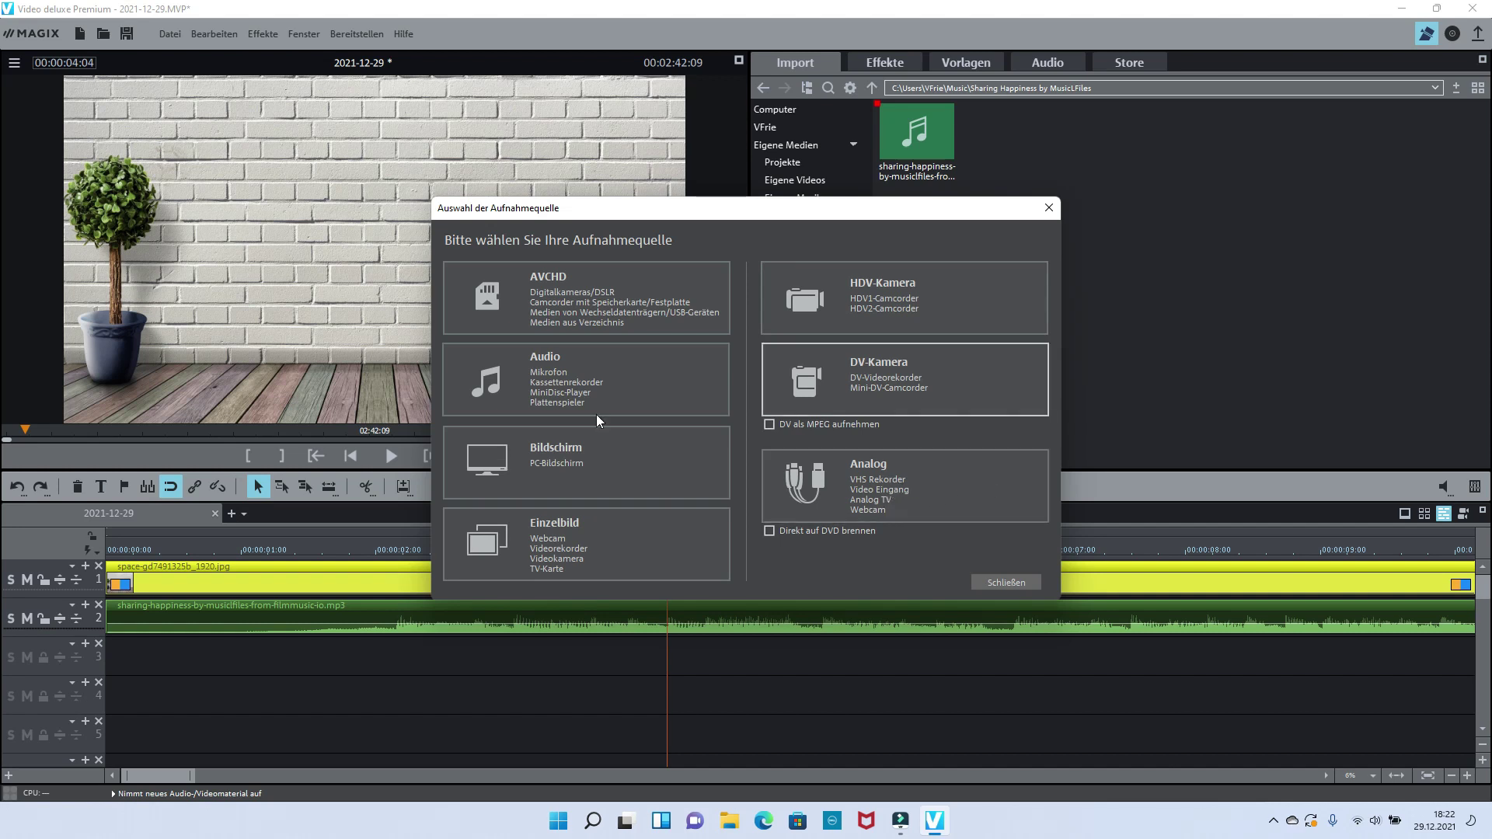
{"action": "left_click", "coordinate": [608, 365]}
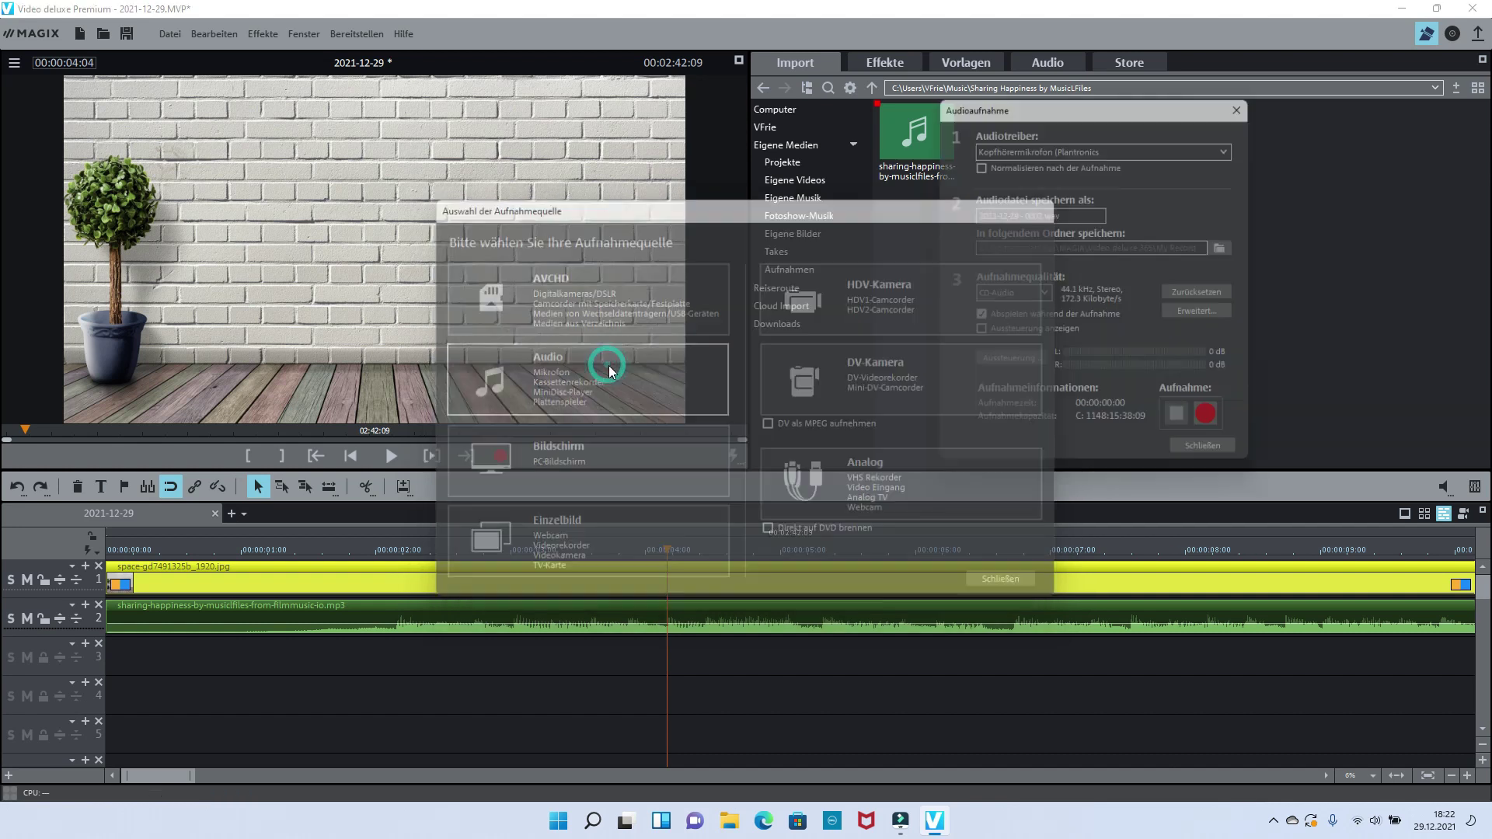
{"action": "left_click_drag", "start_coordinate": [1133, 99], "coordinate": [875, 107]}
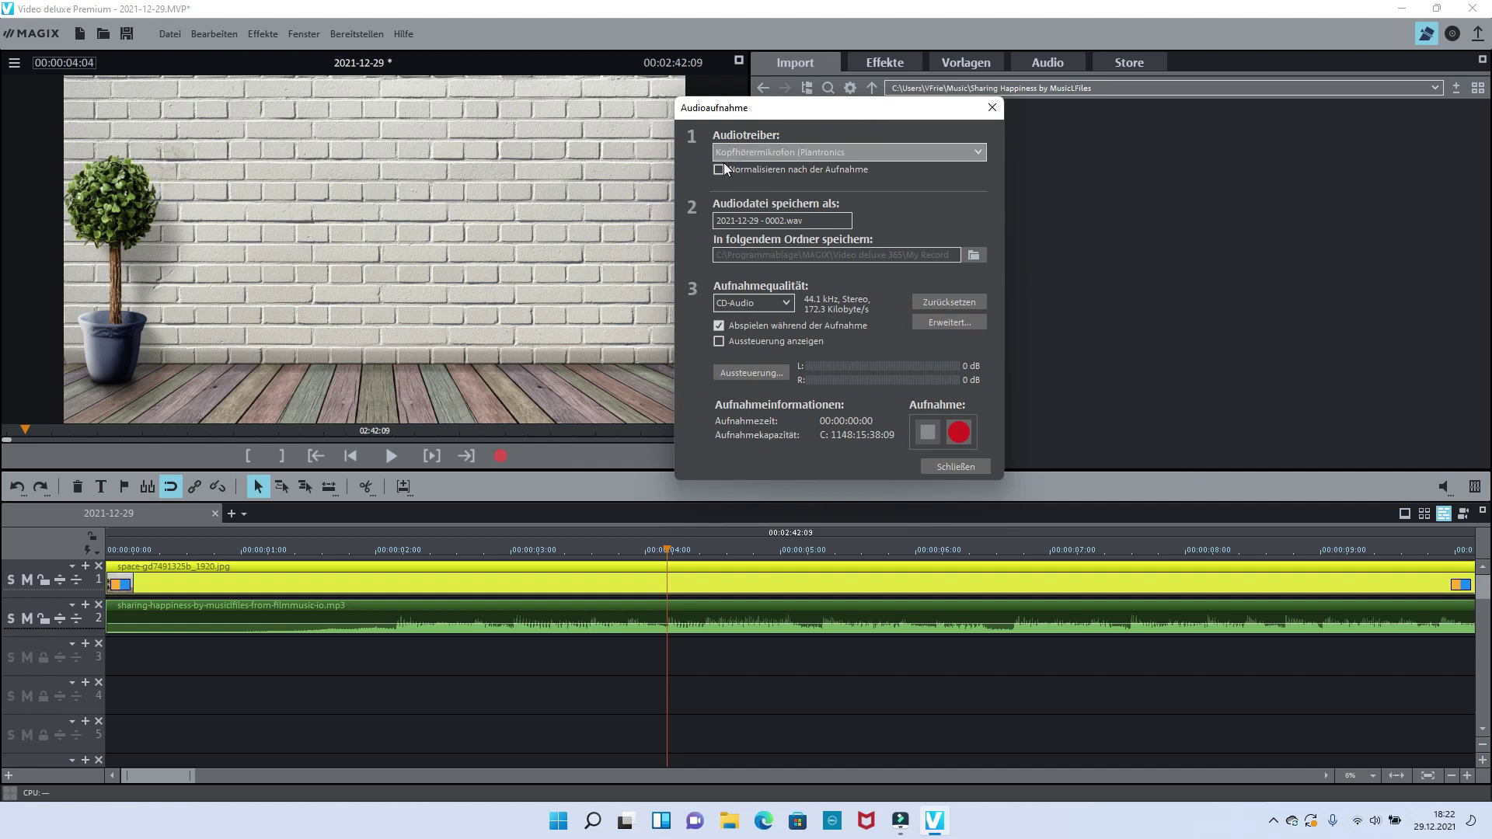
- Enable normalising after the recording and choose CD-Audio as the recording quality
{"action": "left_click", "coordinate": [719, 170]}
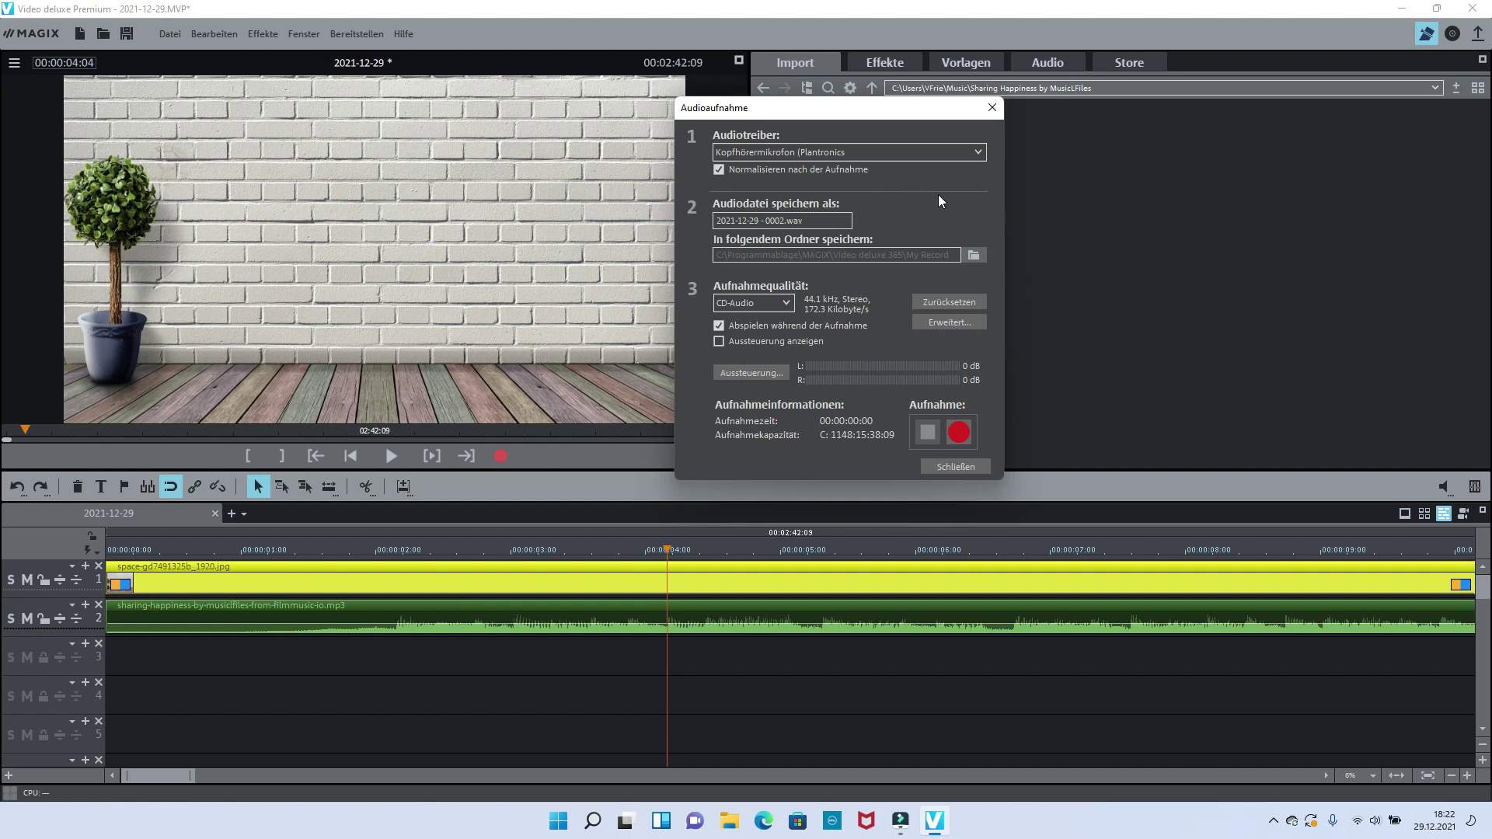
{"action": "left_click", "coordinate": [786, 301]}
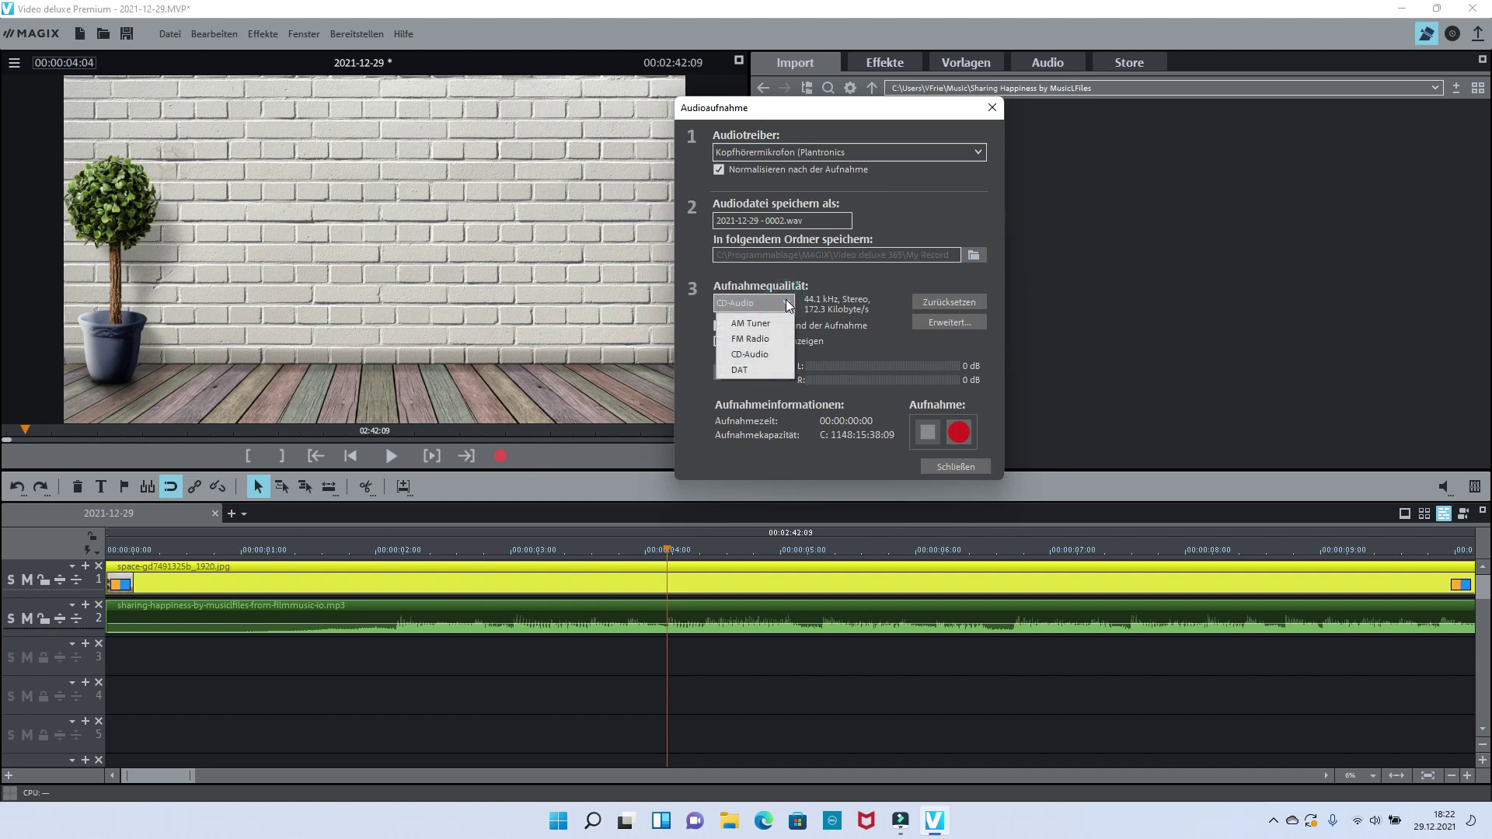
{"action": "left_click", "coordinate": [787, 305]}
{"action": "left_click", "coordinate": [781, 303]}
{"action": "left_click", "coordinate": [750, 354]}
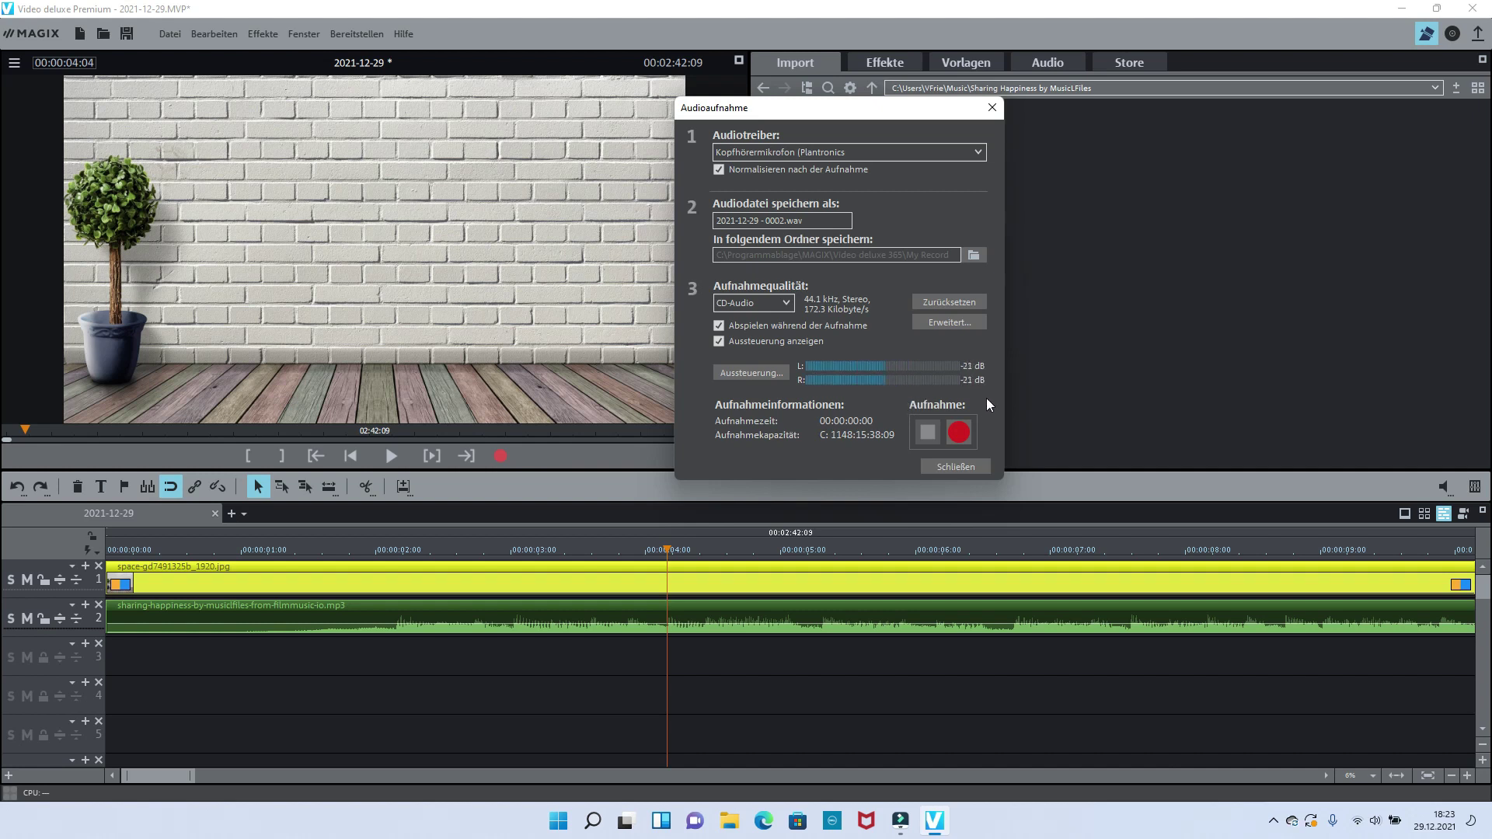
- Record a voice clip of about 4 seconds and accept the take for use in the project
{"action": "left_click", "coordinate": [959, 432]}
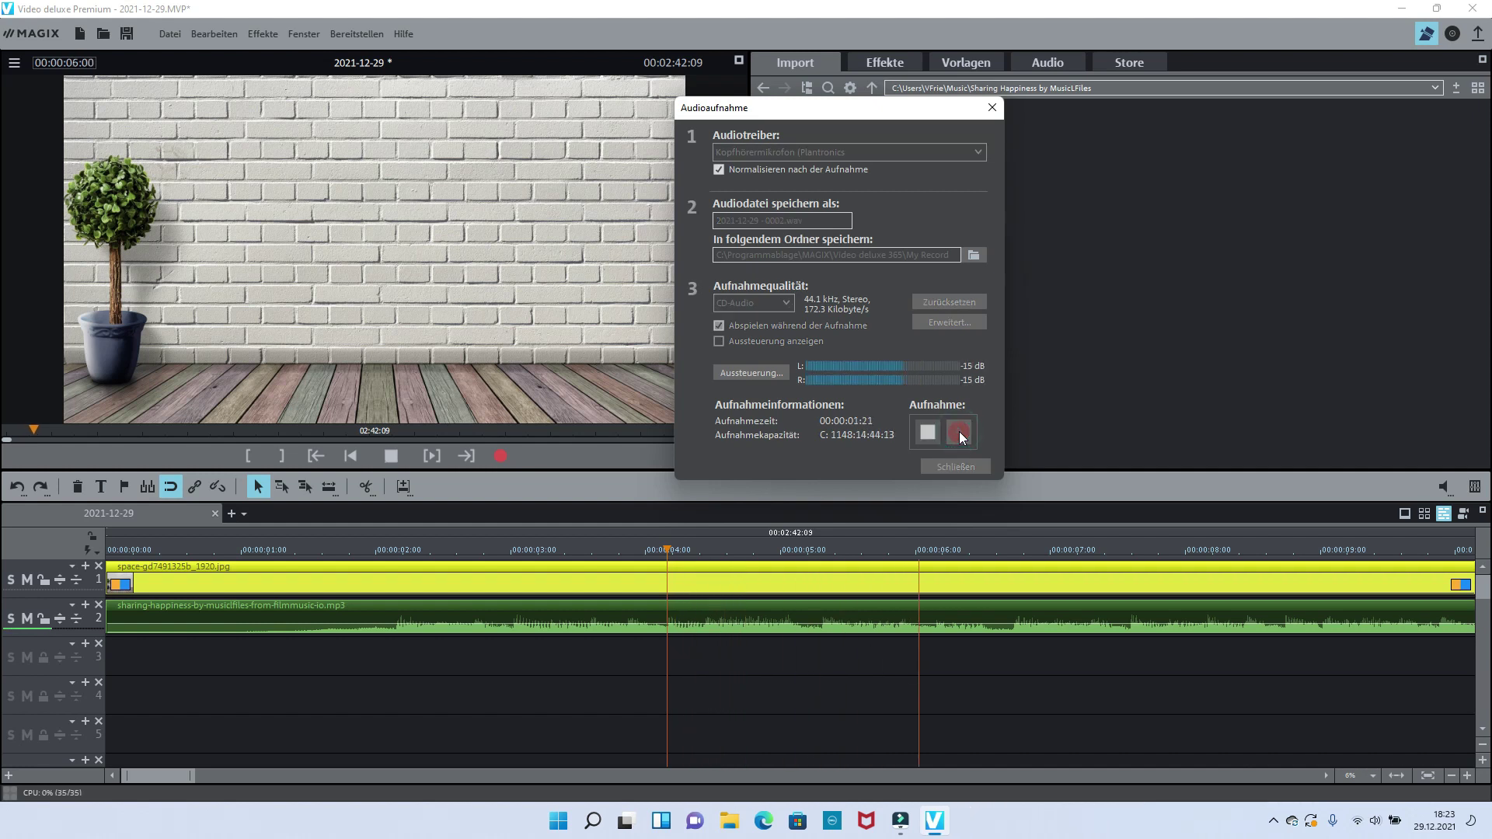
{"action": "left_click", "coordinate": [929, 433]}
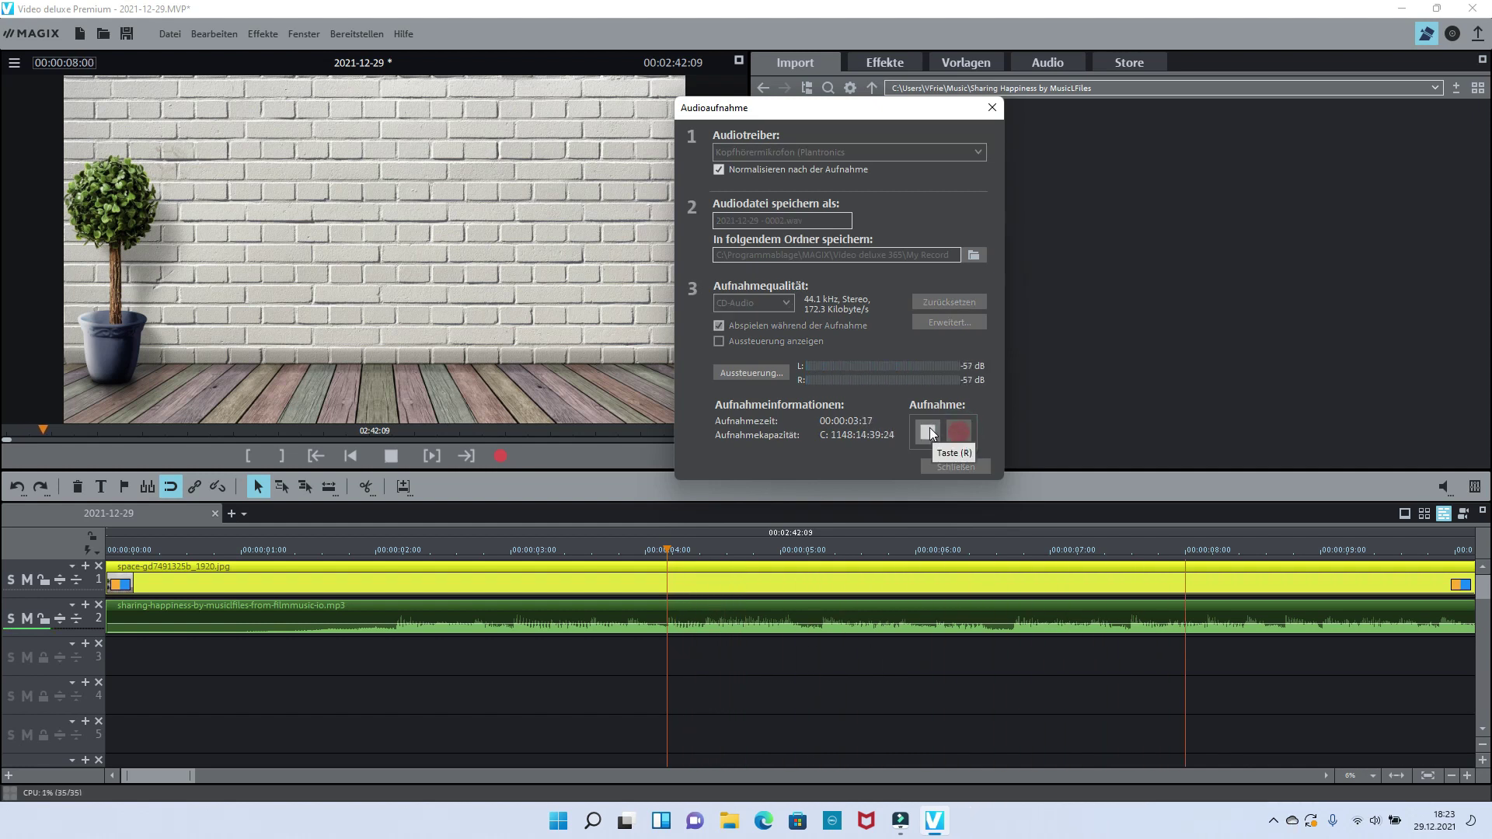
{"action": "left_click", "coordinate": [930, 433]}
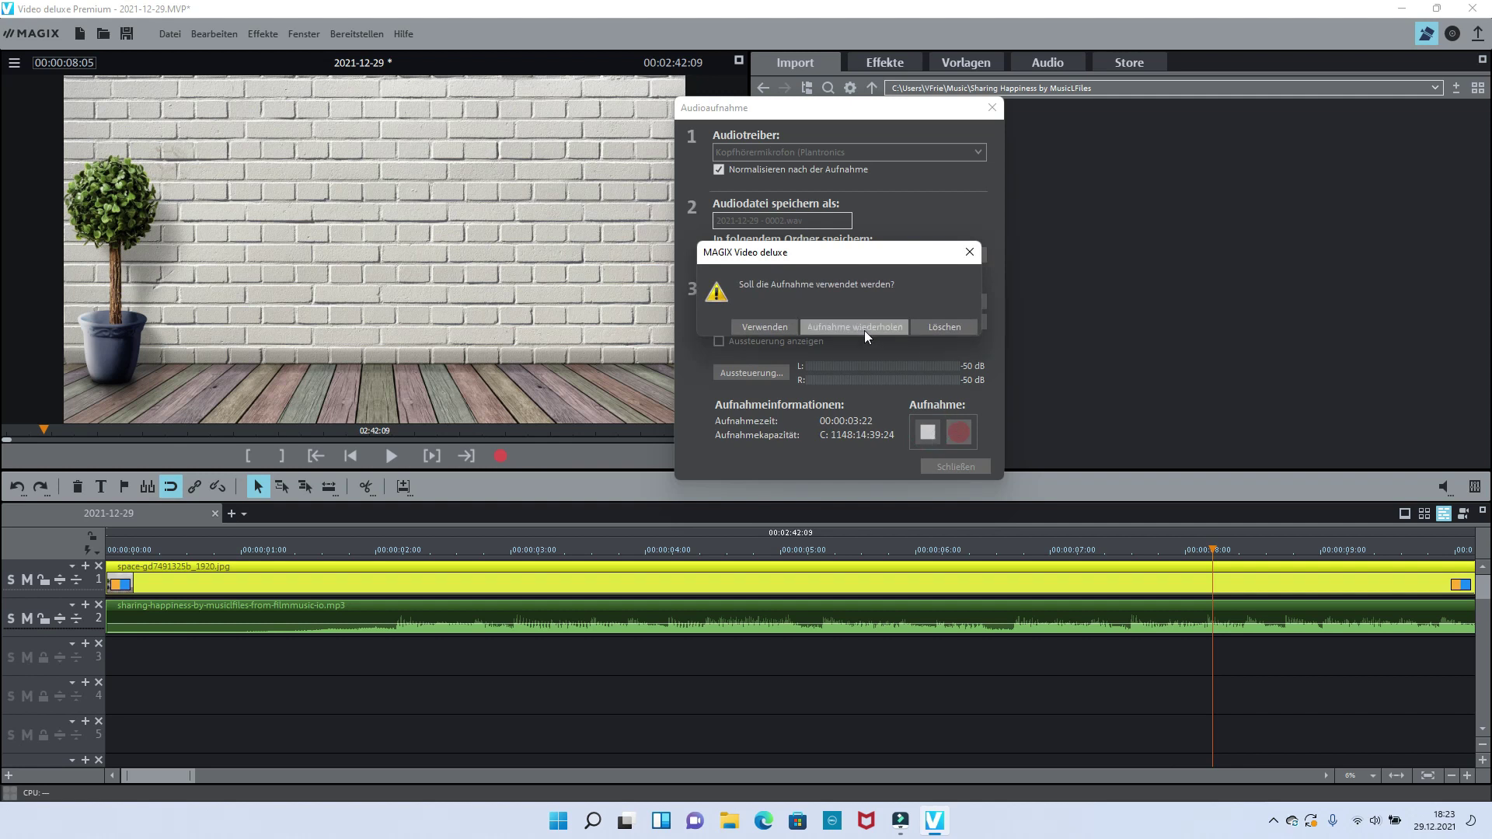
{"action": "left_click", "coordinate": [748, 329]}
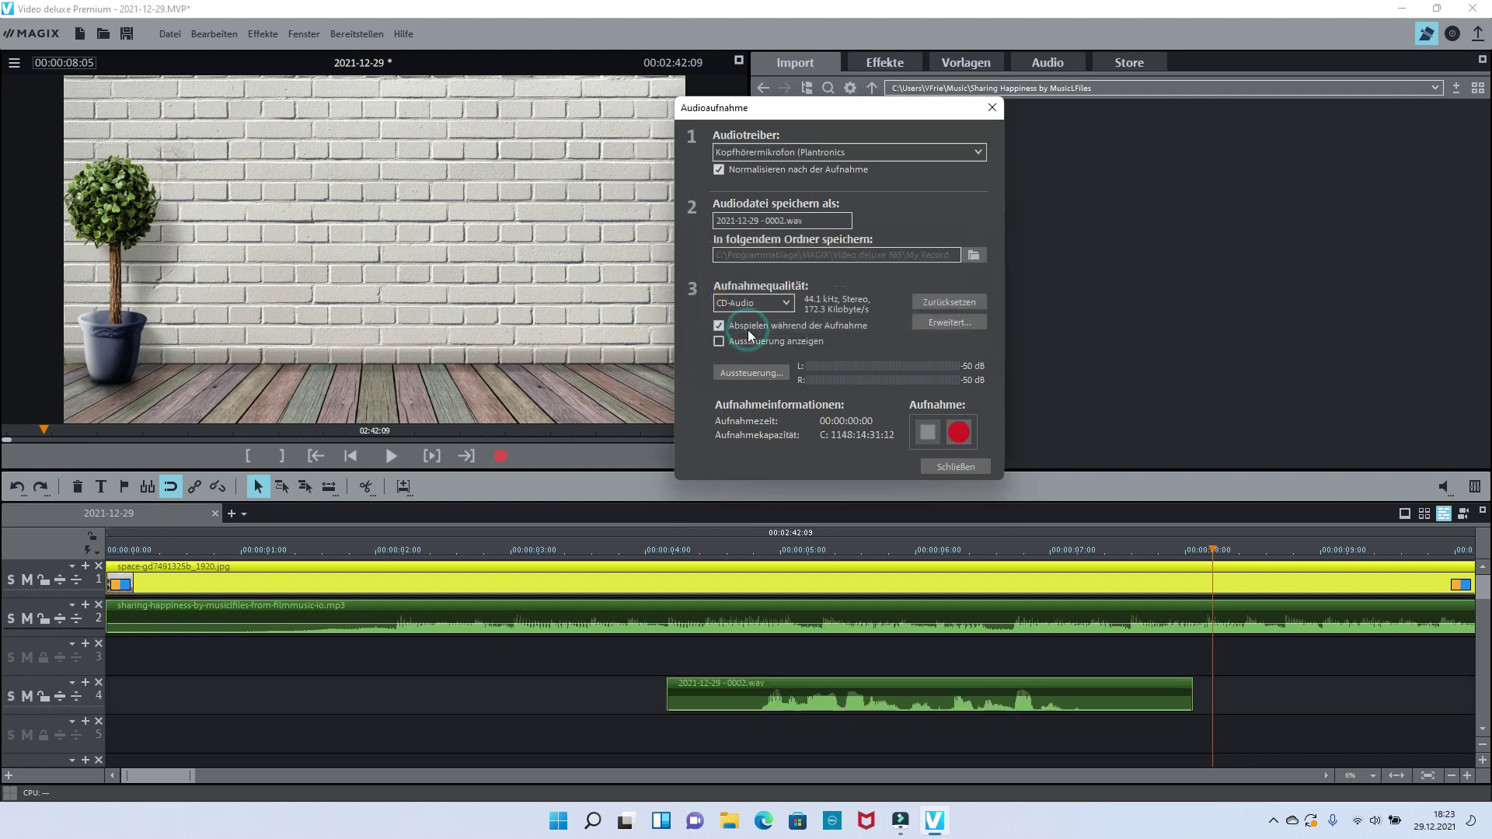
- Close the recording dialog, move the voice clip up to track 3 and lower its volume slightly
{"action": "left_click", "coordinate": [992, 111]}
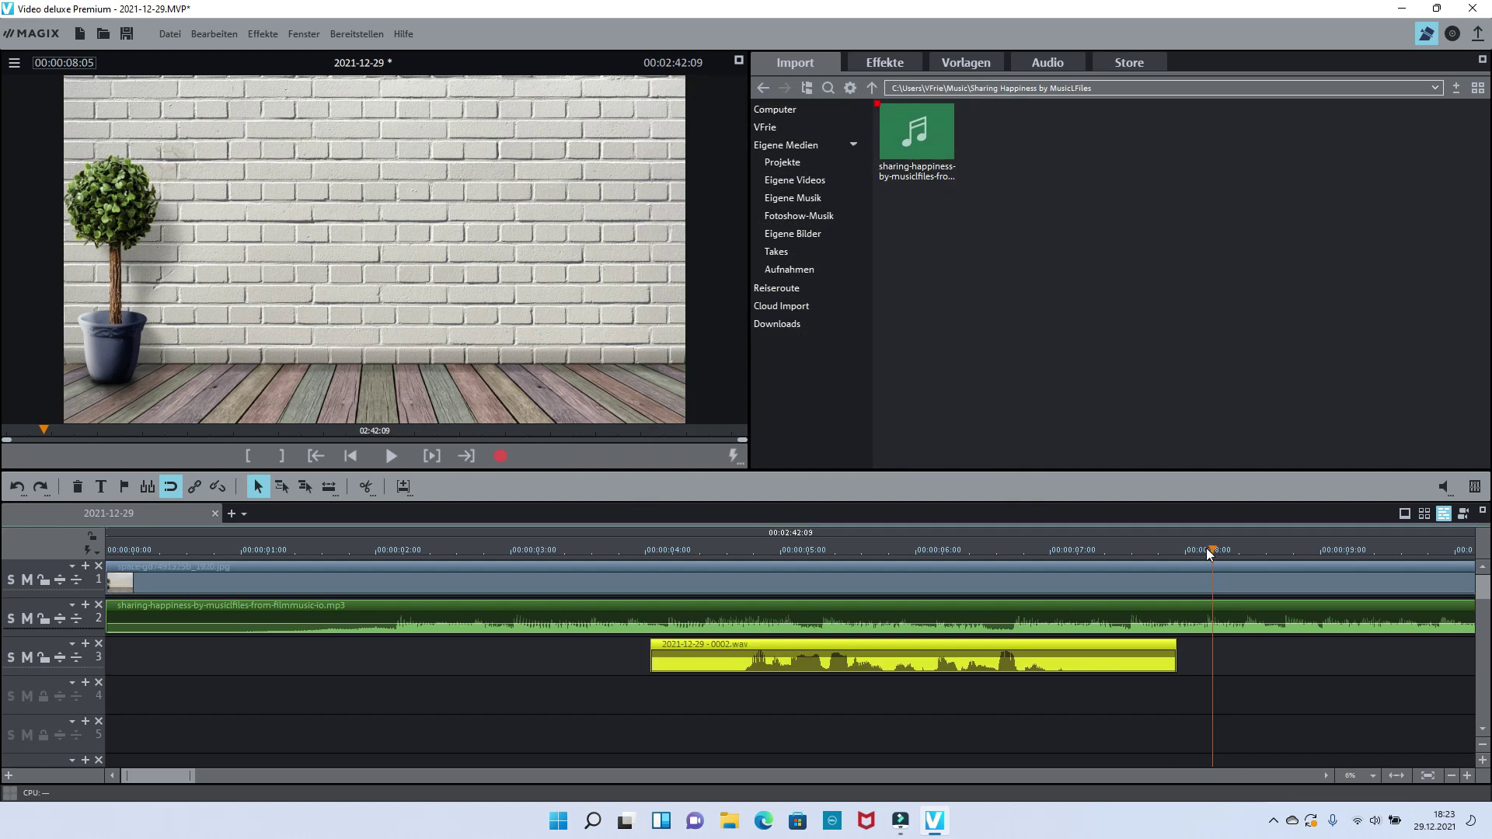
{"action": "mouse_move", "coordinate": [1206, 548]}
{"action": "left_mouse_down"}
{"action": "mouse_move", "coordinate": [930, 552]}
{"action": "mouse_move", "coordinate": [732, 602]}
{"action": "left_mouse_up"}
{"action": "left_click_drag", "start_coordinate": [918, 653], "coordinate": [919, 676]}
{"action": "key", "text": "space"}
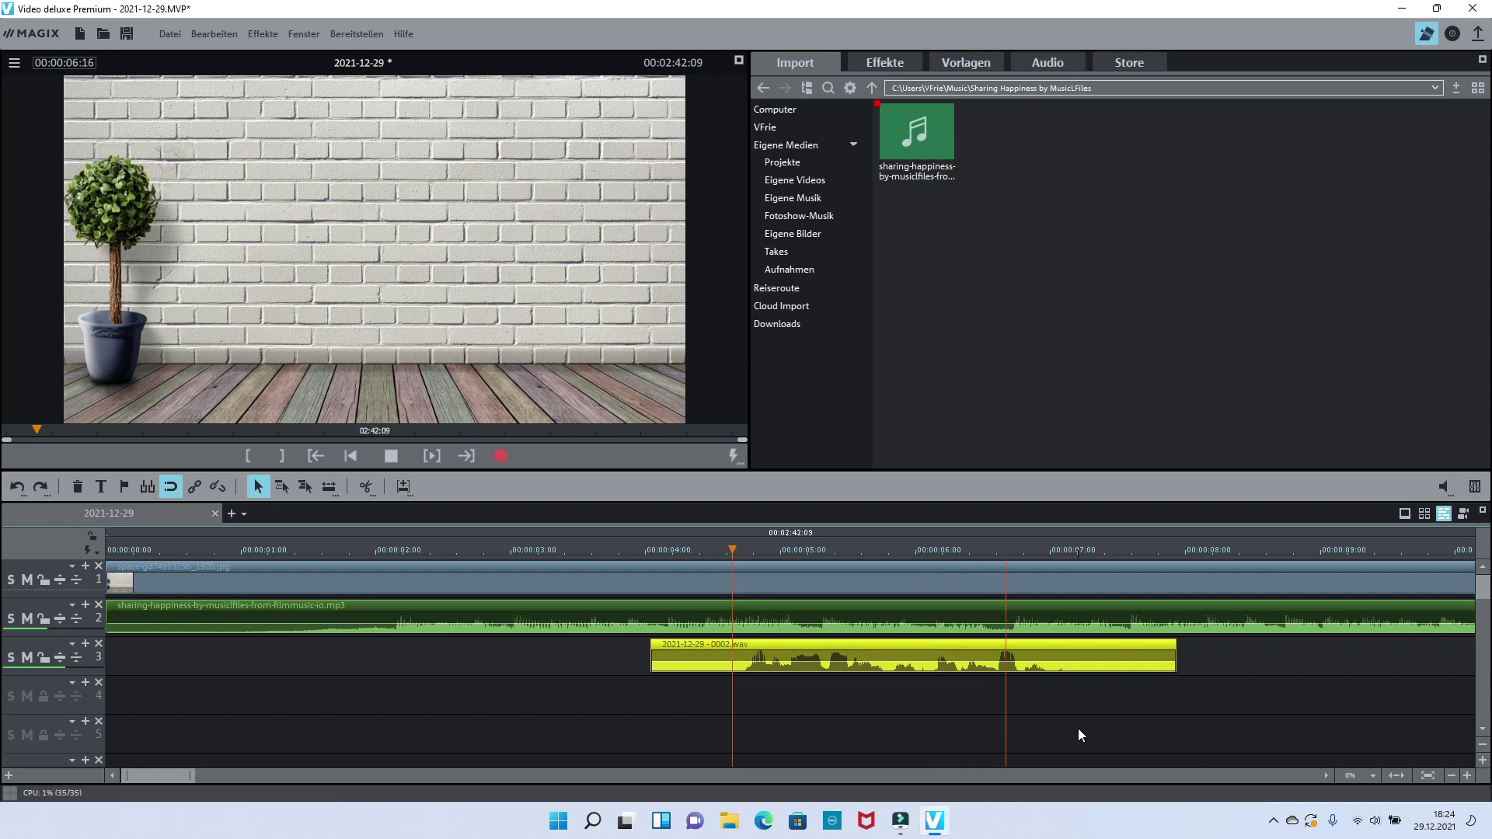
{"action": "key", "text": "space"}
- Trim the silence off the start of the voice clip at 00:00:04:18
{"action": "mouse_move", "coordinate": [729, 550]}
{"action": "left_mouse_down"}
{"action": "mouse_move", "coordinate": [654, 553]}
{"action": "mouse_move", "coordinate": [735, 559]}
{"action": "left_mouse_up"}
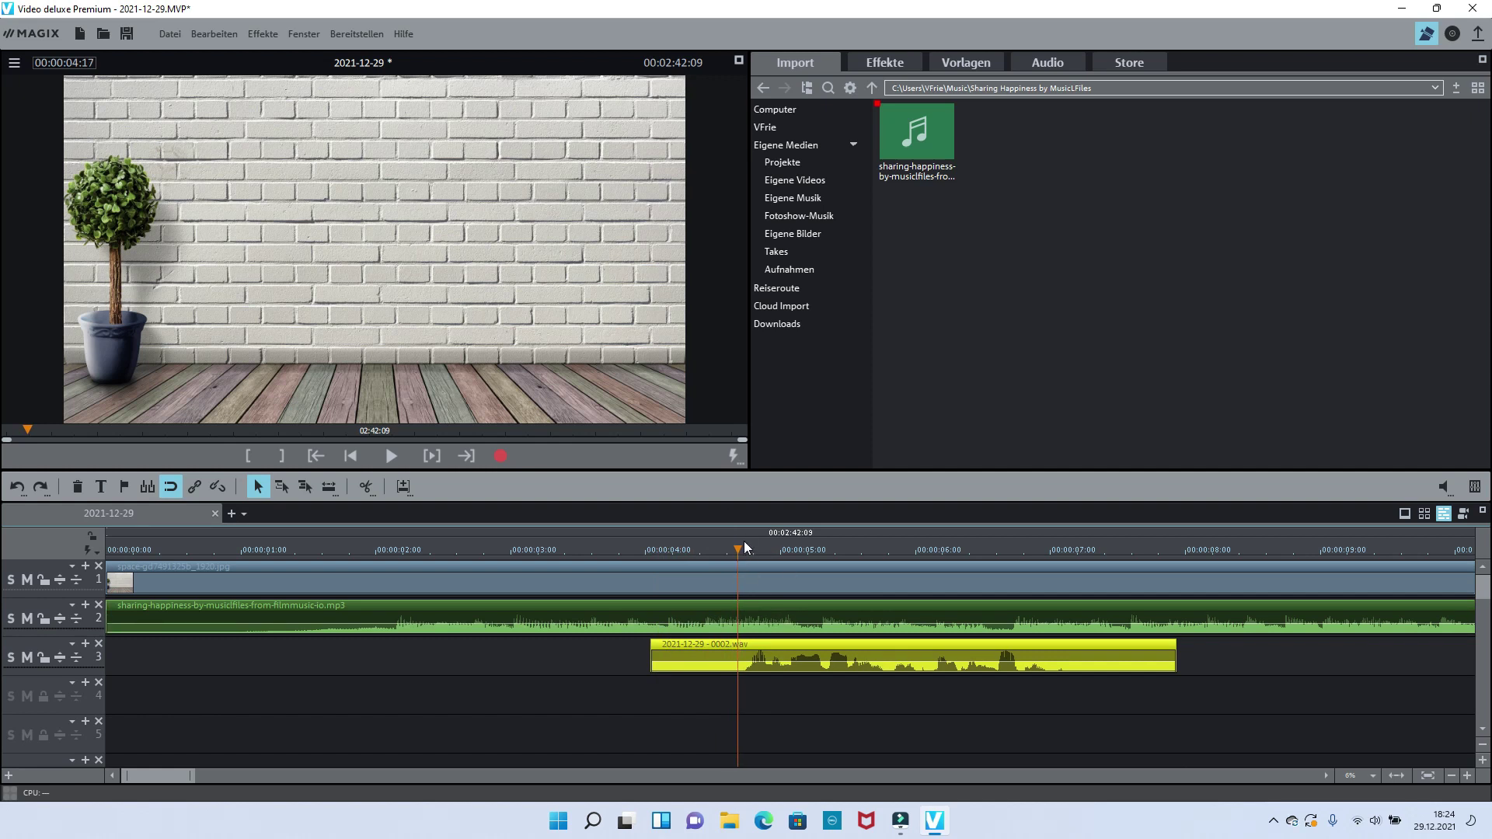
{"action": "mouse_move", "coordinate": [736, 548]}
{"action": "left_mouse_down"}
{"action": "mouse_move", "coordinate": [696, 557]}
{"action": "mouse_move", "coordinate": [739, 556]}
{"action": "left_mouse_up"}
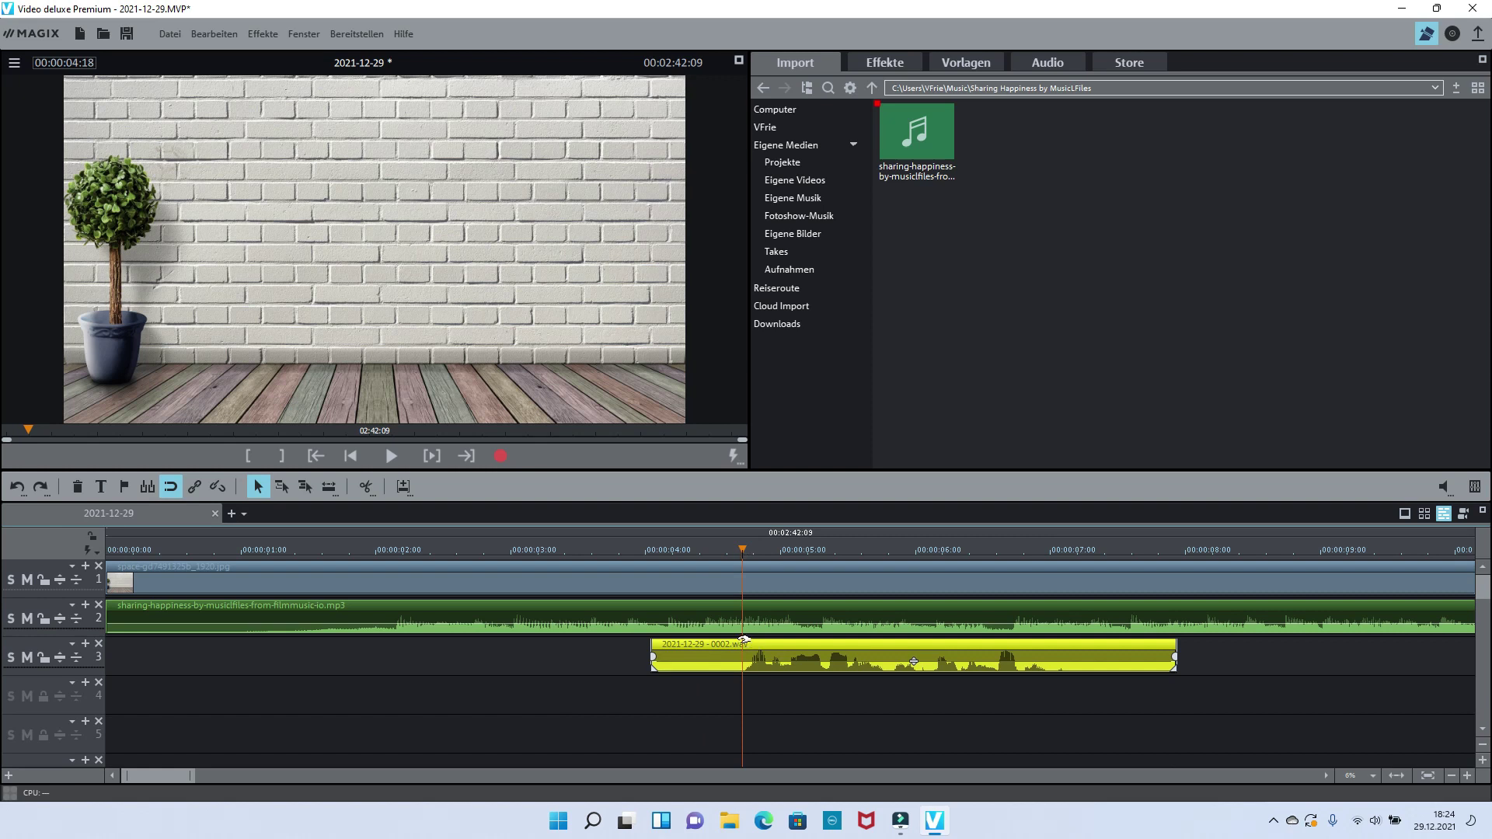
{"action": "left_click", "coordinate": [742, 569]}
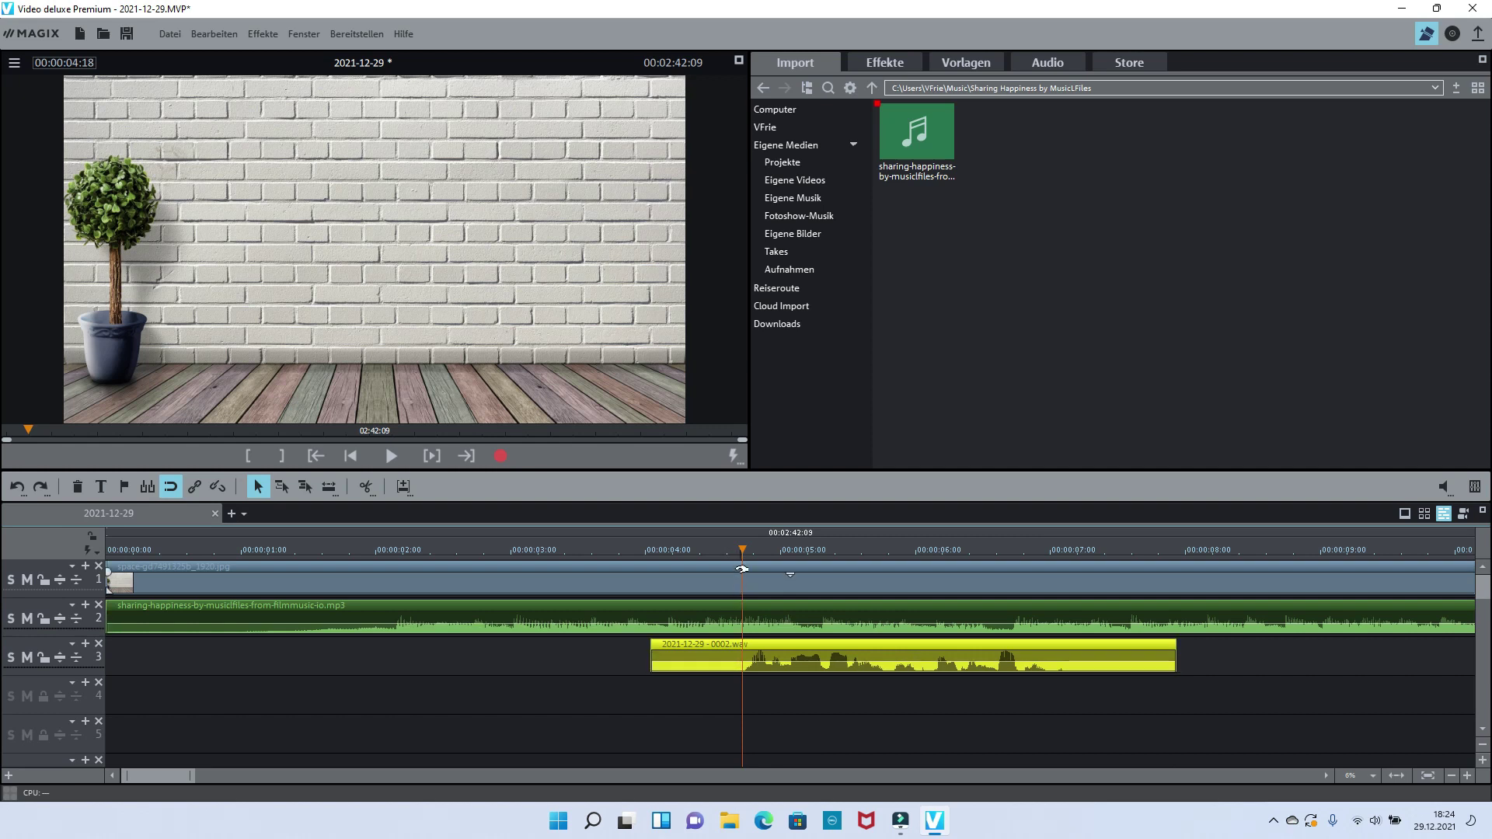
{"action": "left_click", "coordinate": [748, 668]}
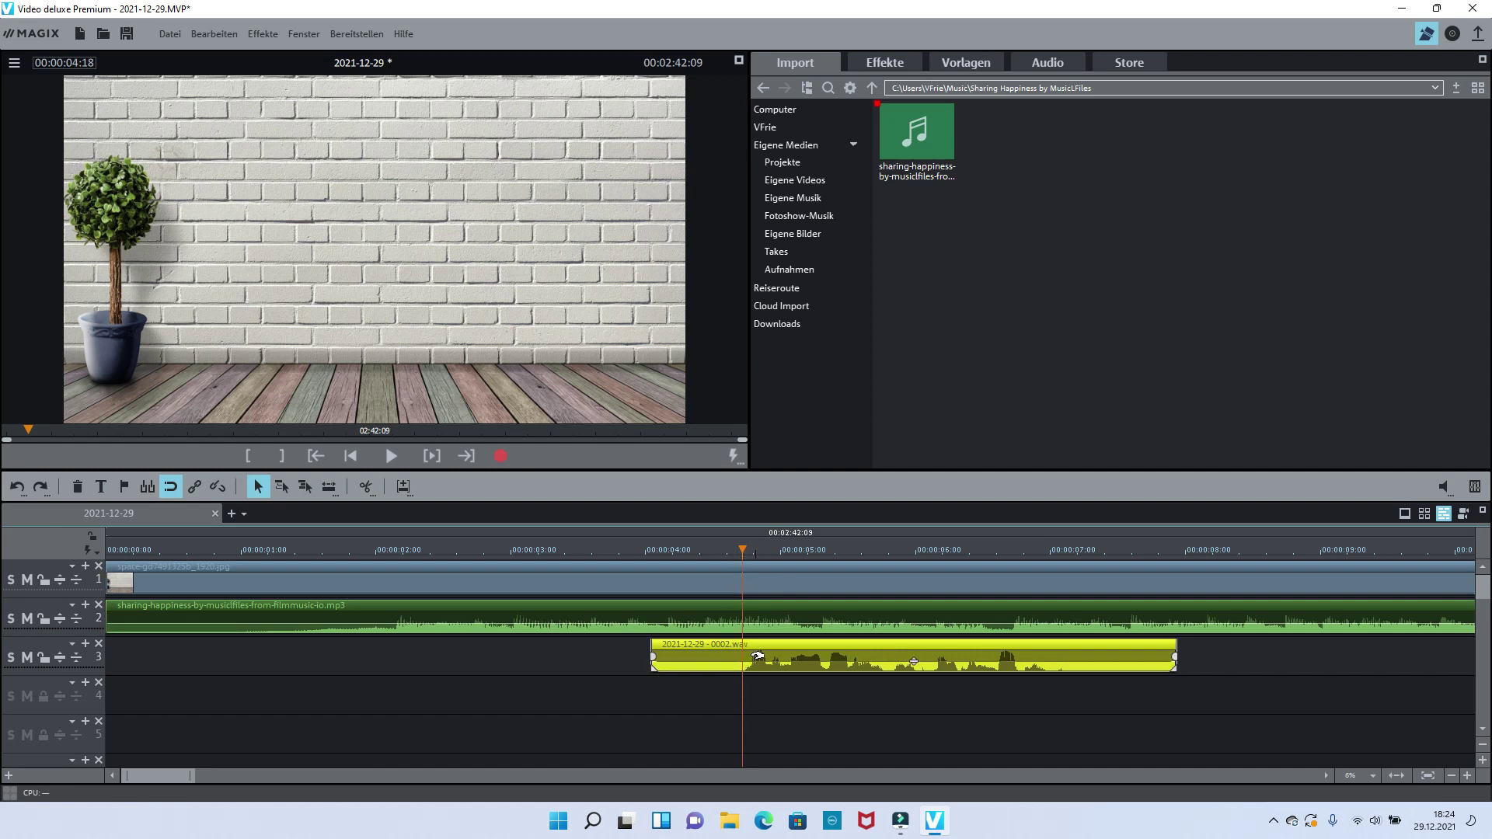
{"action": "key", "text": "z"}
- Trim the silence off the end of the voice clip at 00:00:07:05
{"action": "left_click_drag", "start_coordinate": [740, 553], "coordinate": [1077, 595]}
{"action": "left_click", "coordinate": [1094, 655]}
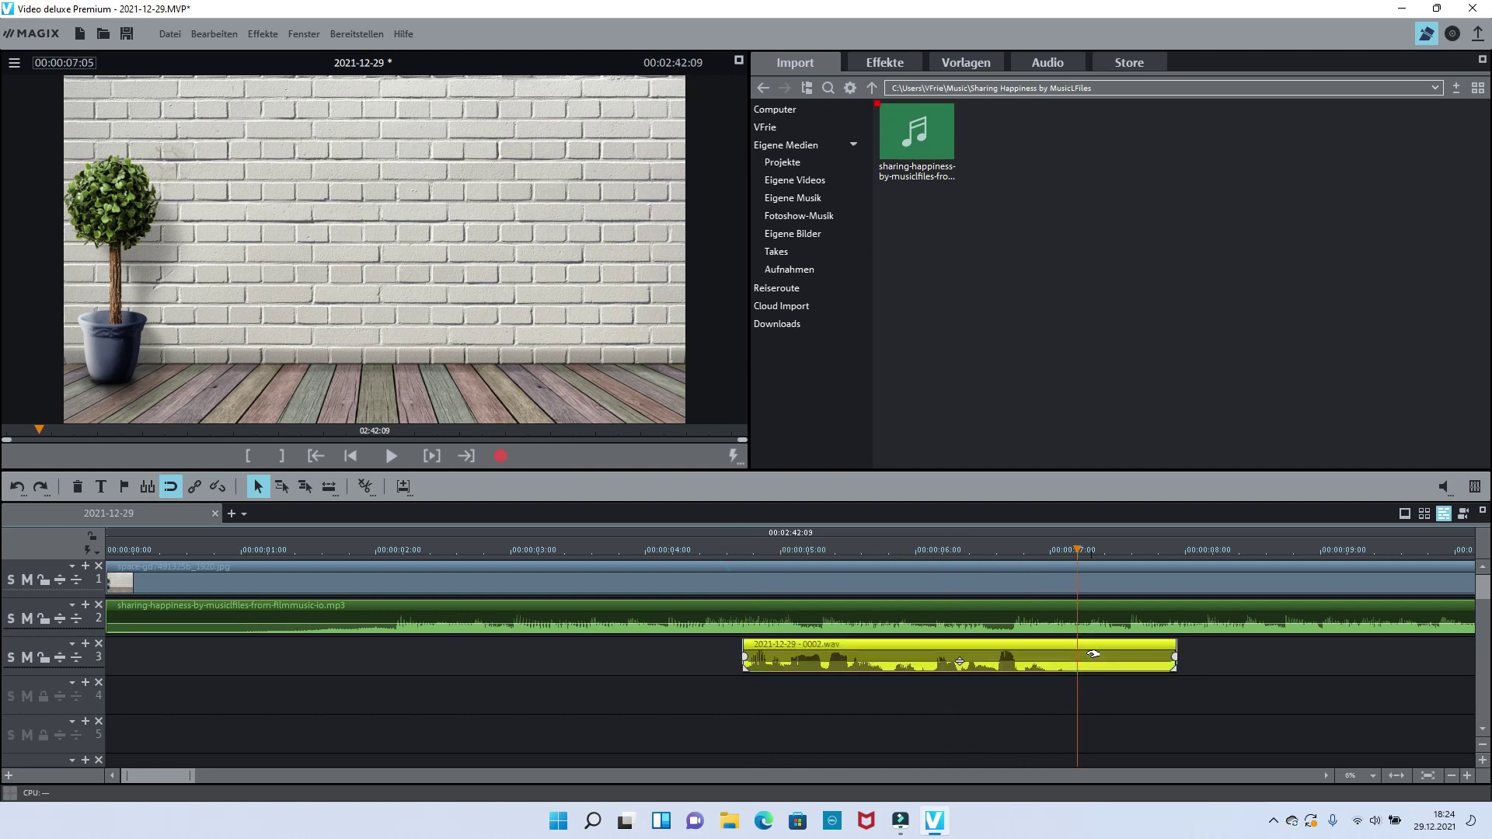
{"action": "key", "text": "u"}
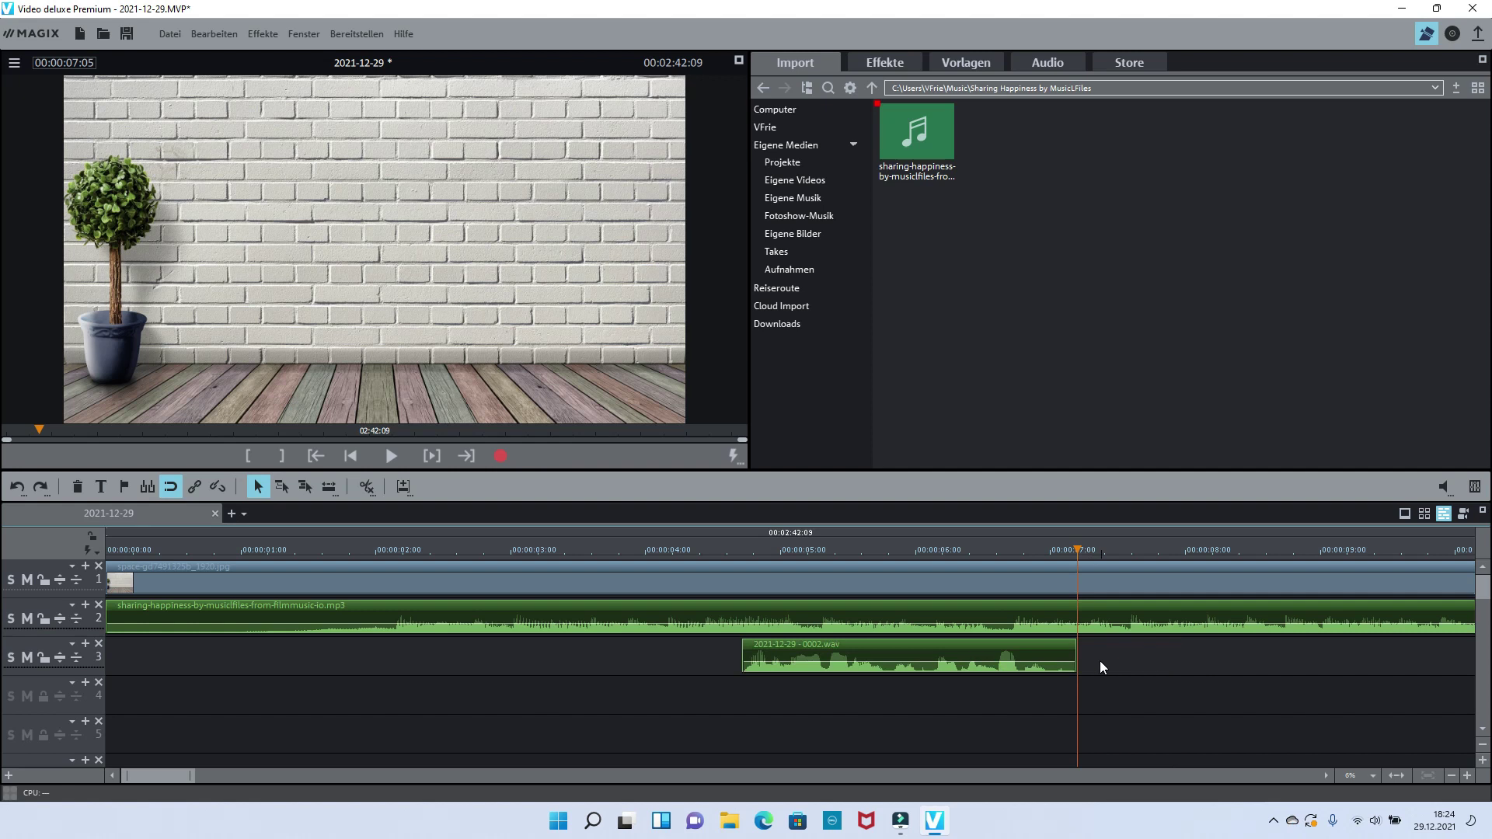
- Split the music at the voice clip's start, 00:00:04:18, and add a short fade-out to the first music section
{"action": "left_click_drag", "start_coordinate": [1078, 550], "coordinate": [742, 579]}
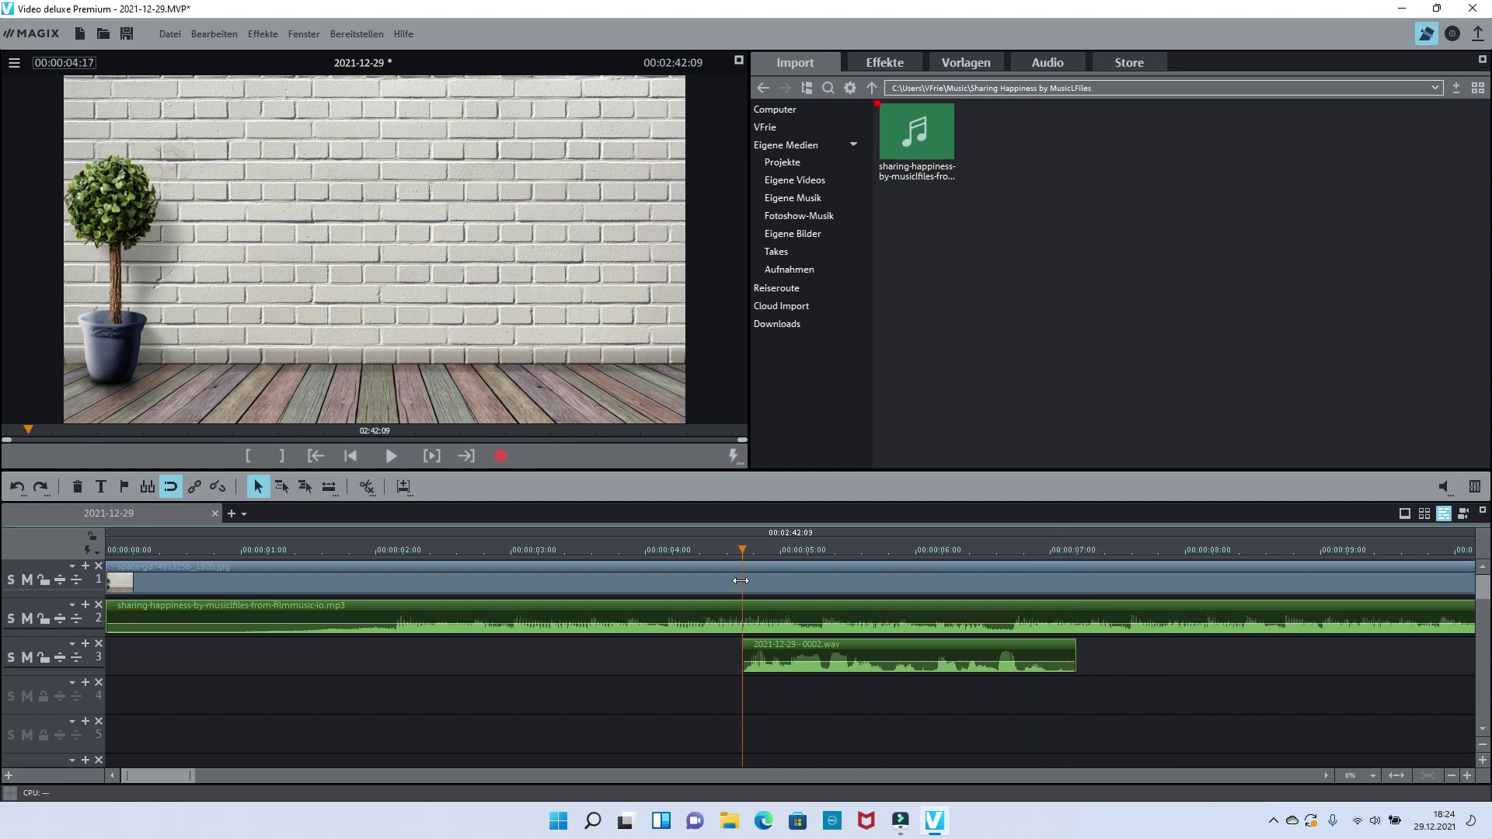
{"action": "left_click", "coordinate": [767, 621]}
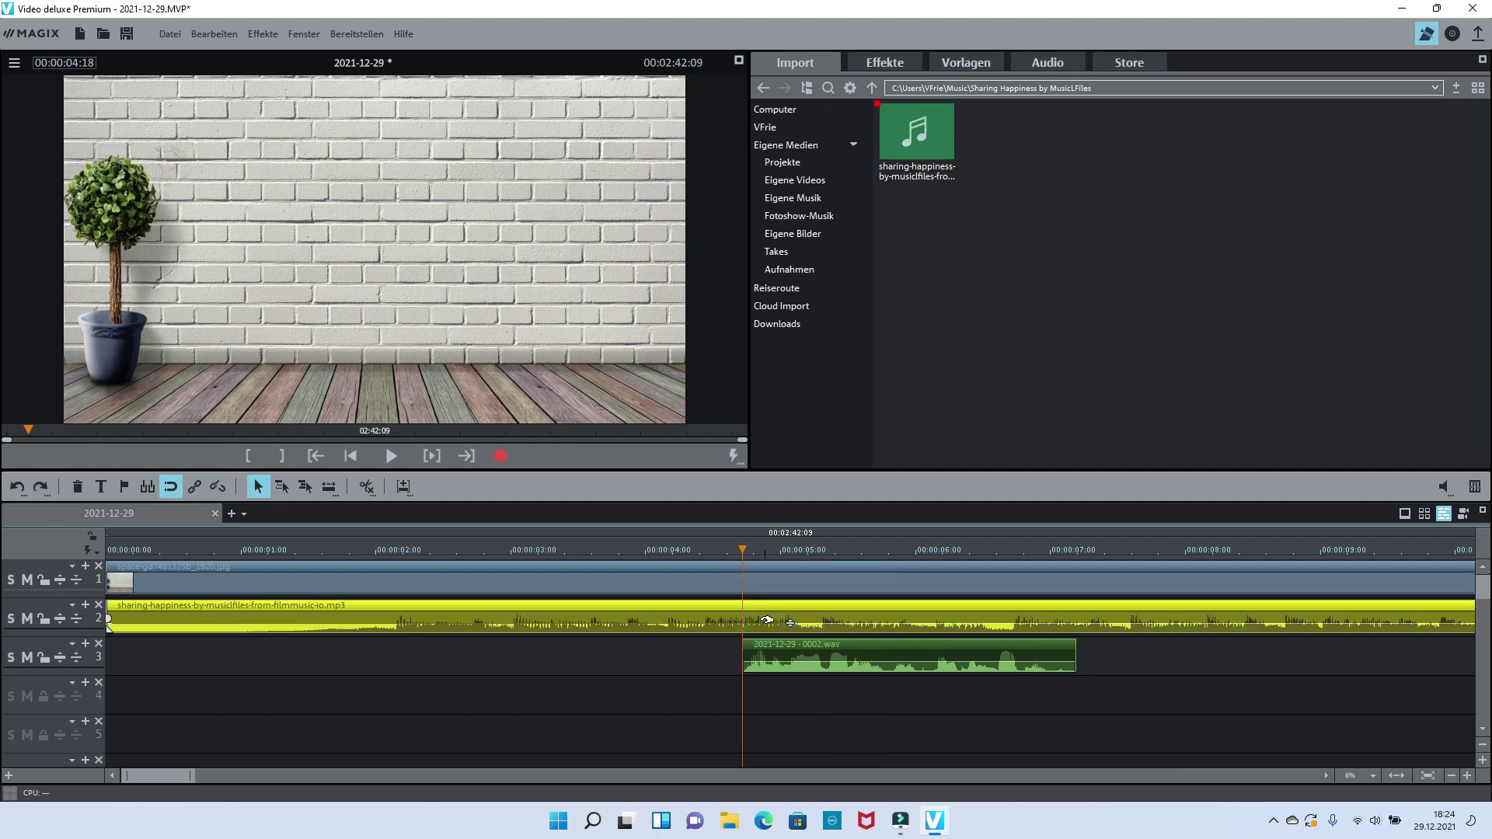
{"action": "key", "text": "t"}
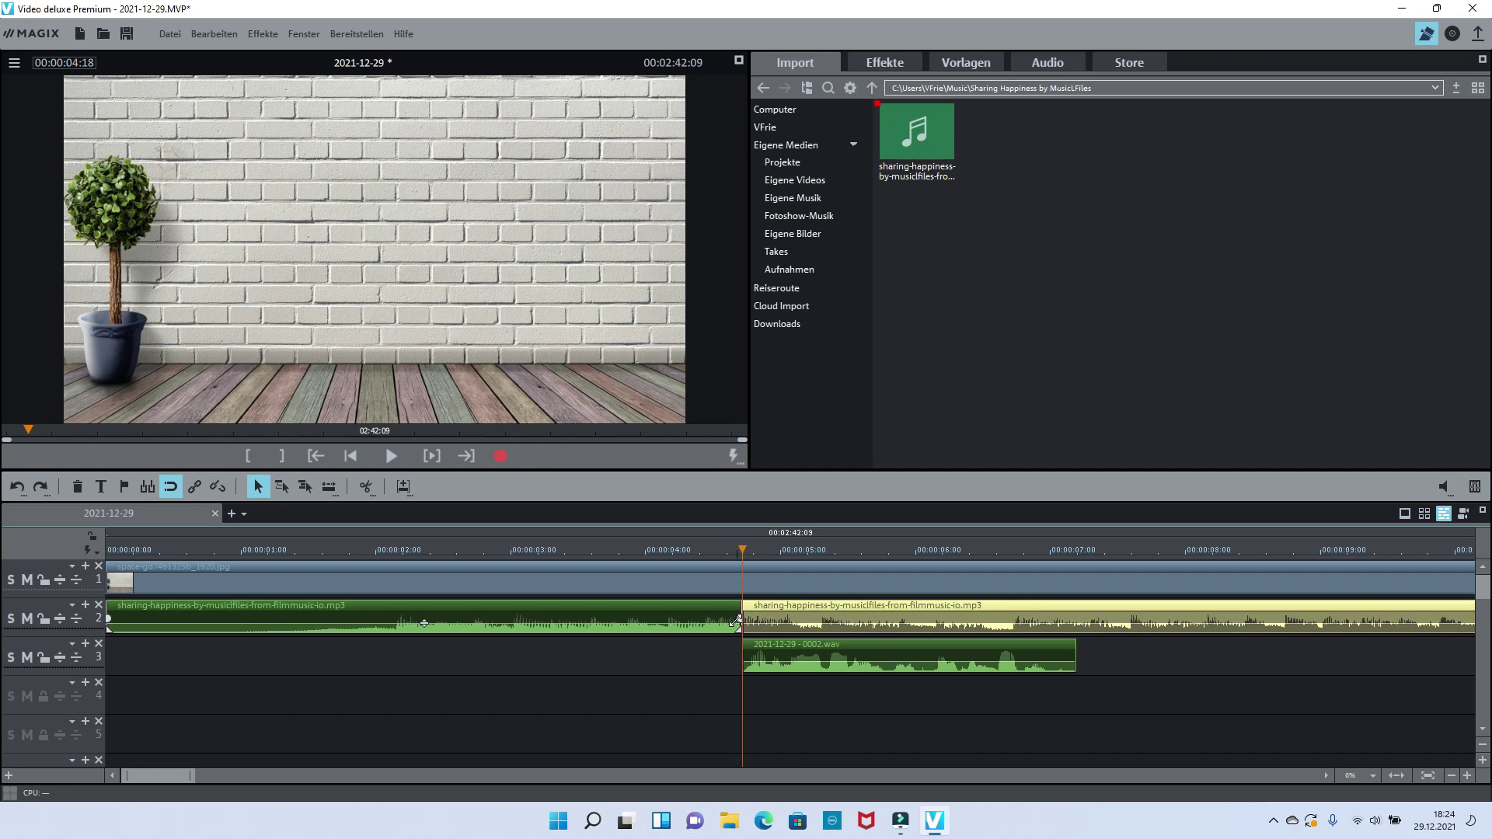
{"action": "left_click", "coordinate": [735, 621]}
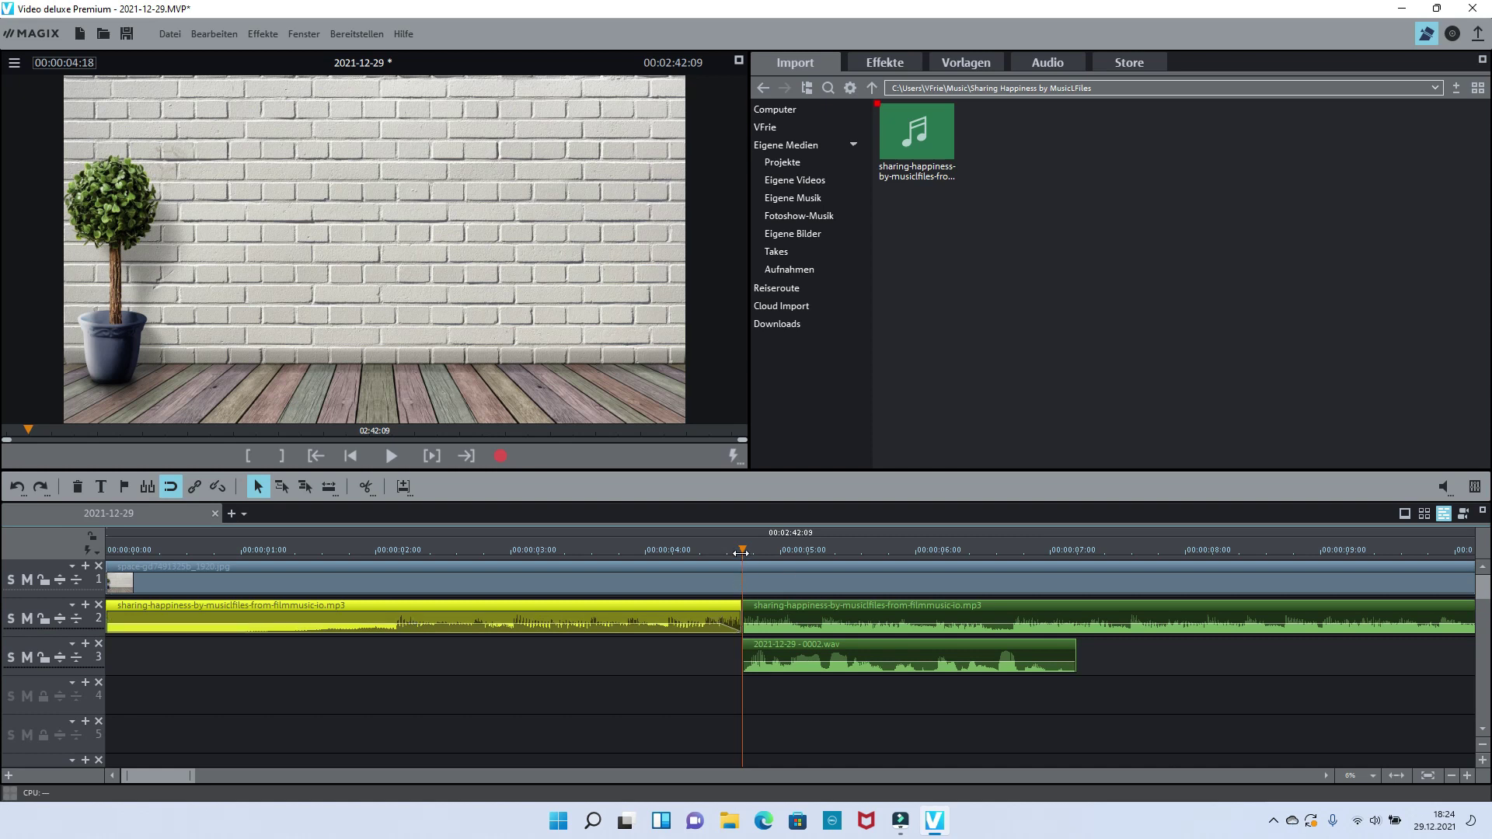
- Split the music at the voice clip's end, 00:00:07:05, and add a short fade-in to the last music section
{"action": "left_click_drag", "start_coordinate": [742, 554], "coordinate": [1078, 558]}
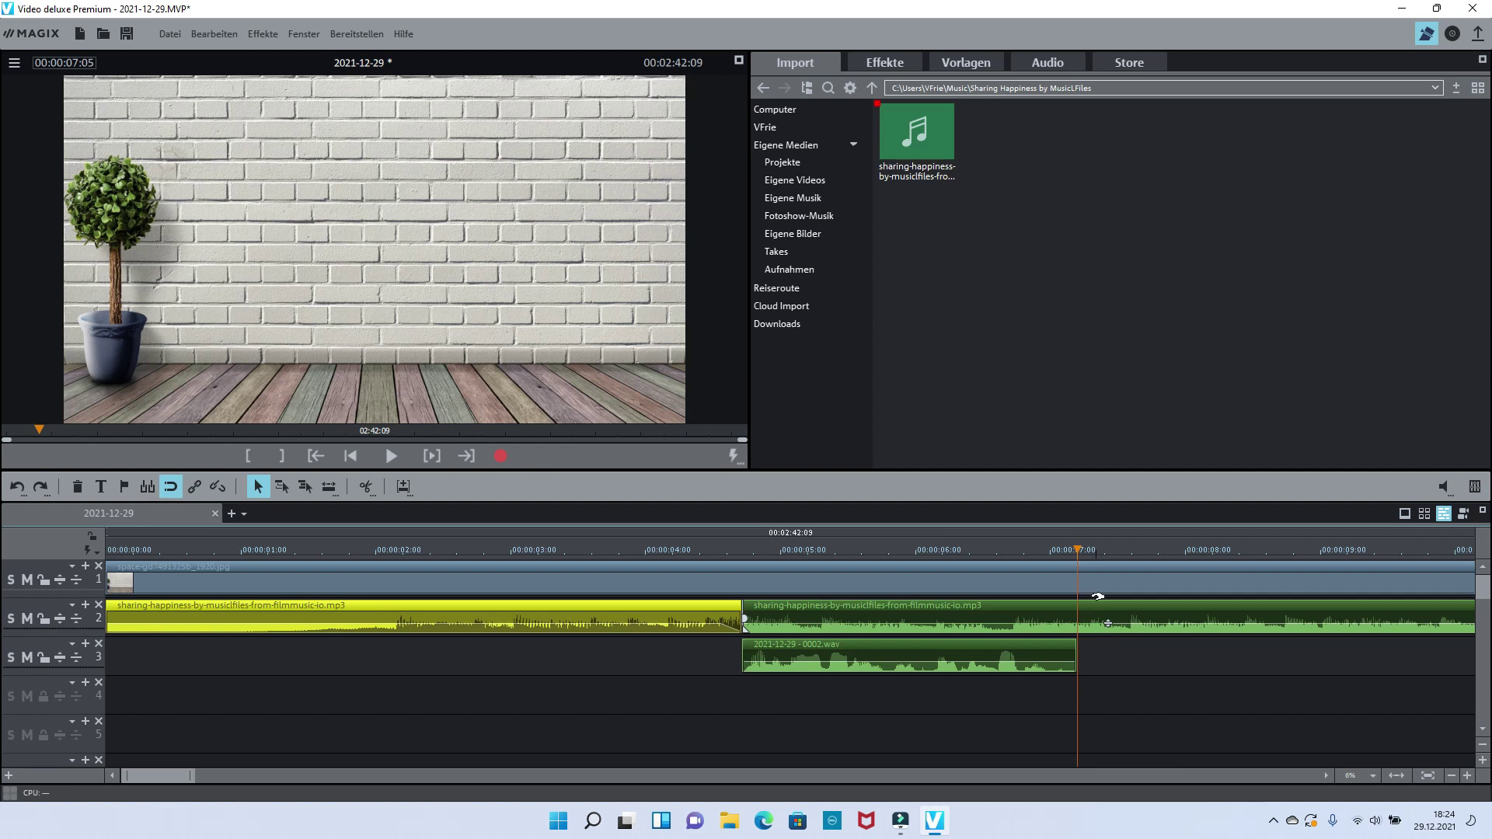
{"action": "key", "text": "t"}
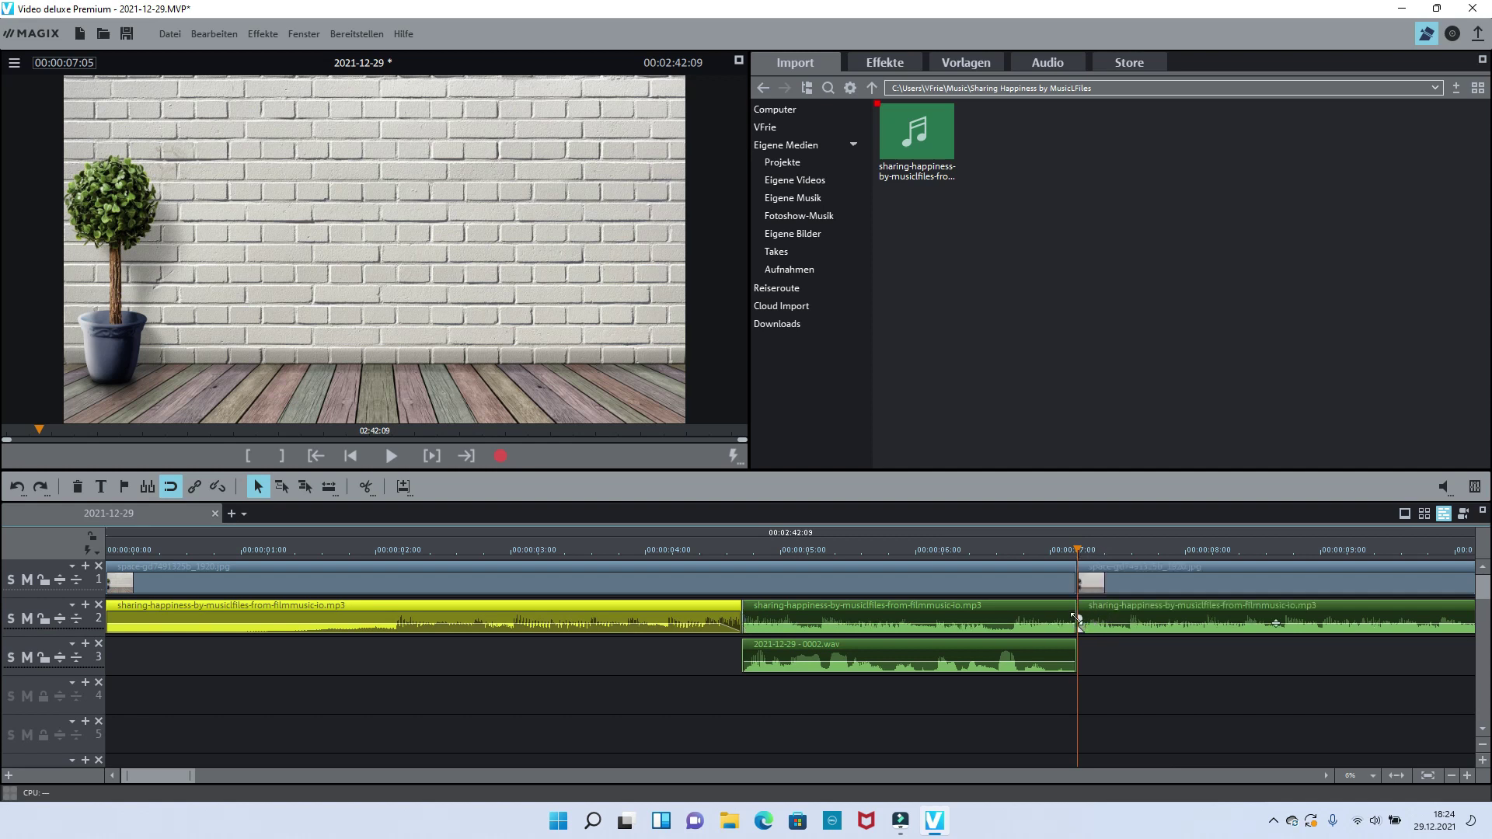
{"action": "left_click", "coordinate": [1081, 622]}
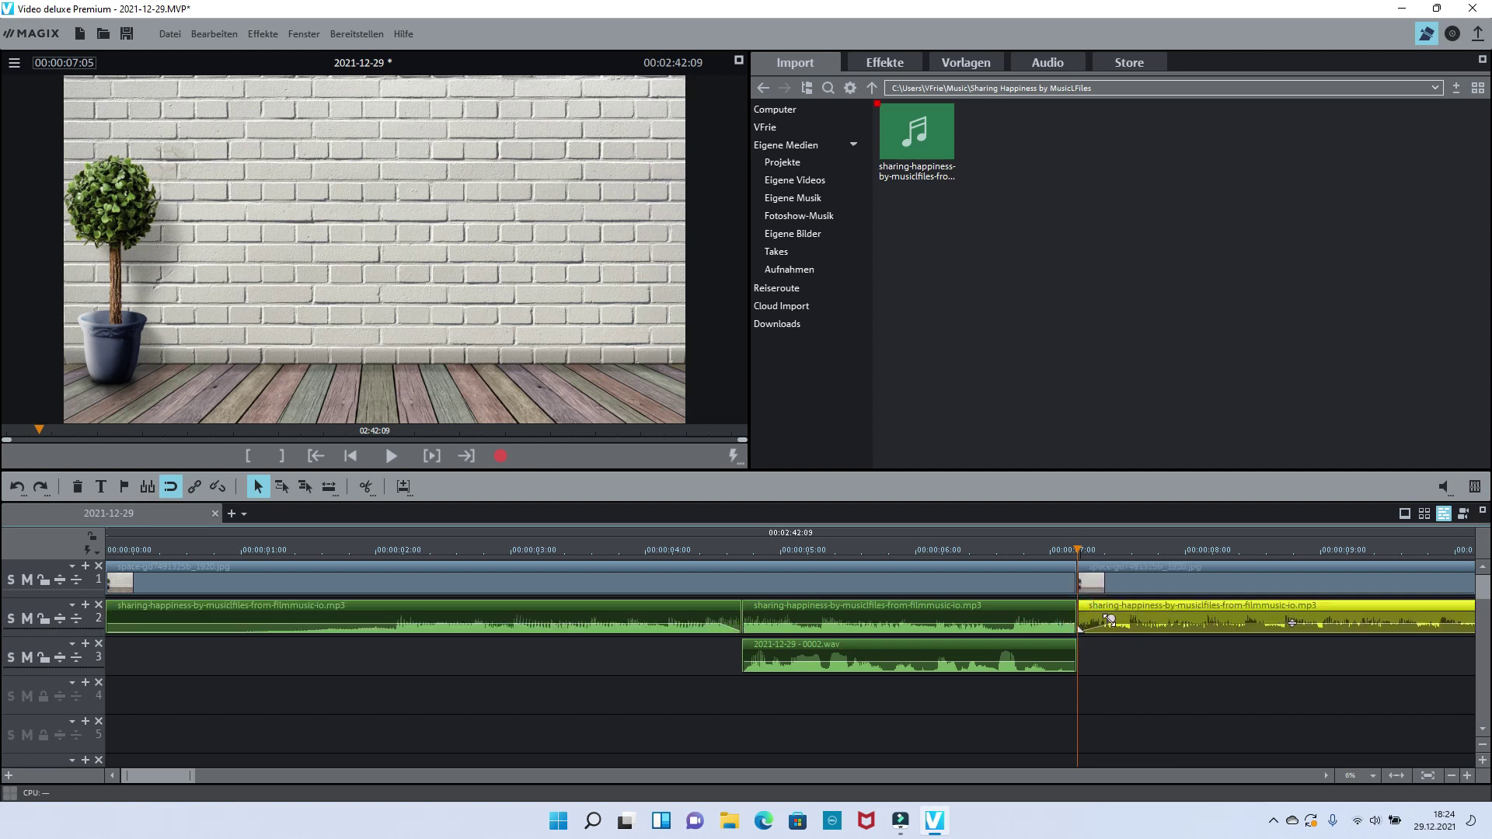
- Lower the volume of the music section above the voice clip and play the passage from about 00:00:04:06
{"action": "left_click_drag", "start_coordinate": [914, 621], "coordinate": [914, 675]}
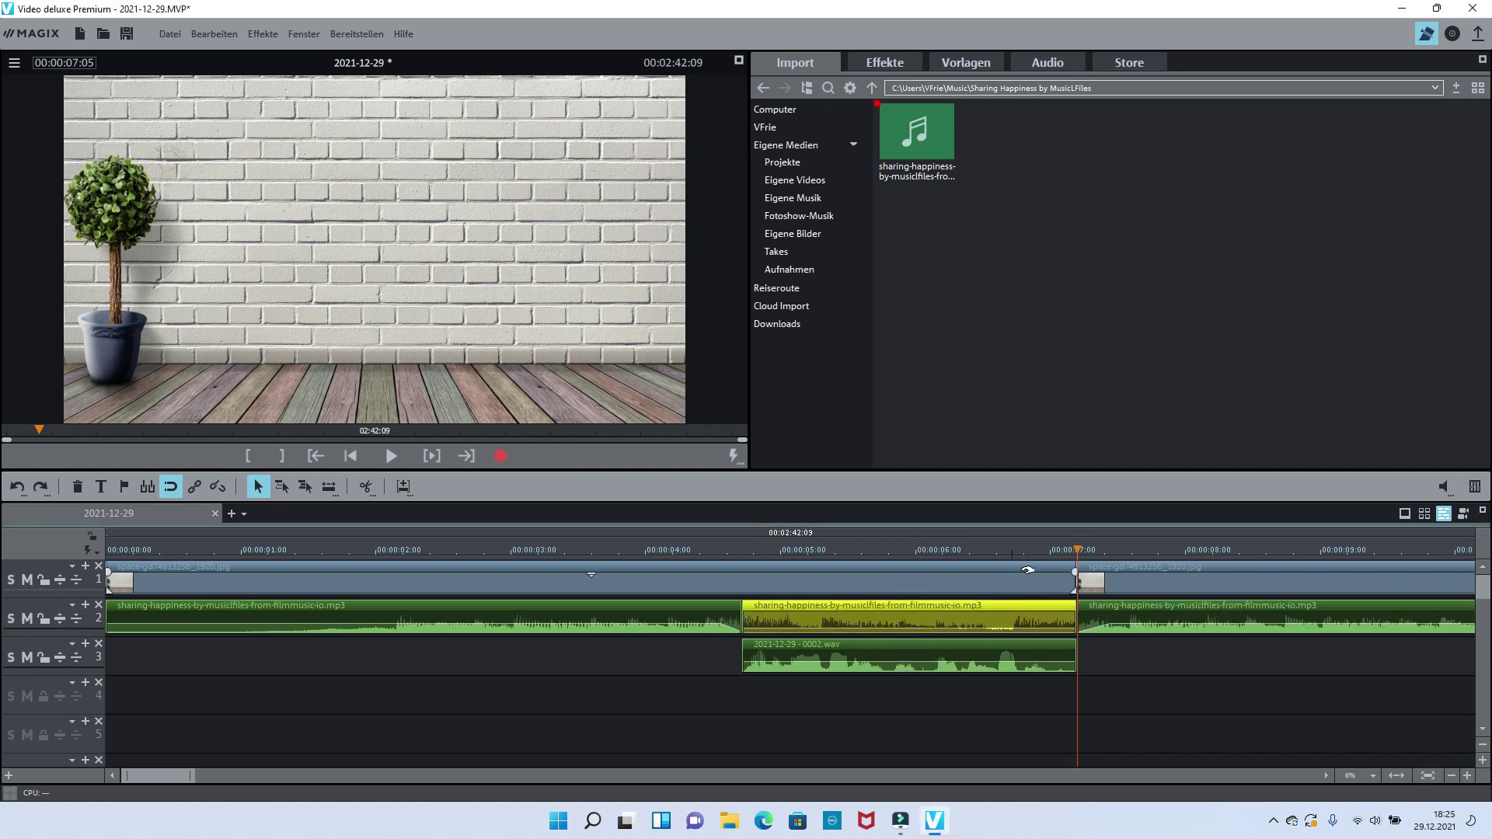
{"action": "left_click_drag", "start_coordinate": [1073, 548], "coordinate": [677, 603]}
{"action": "key", "text": "space"}
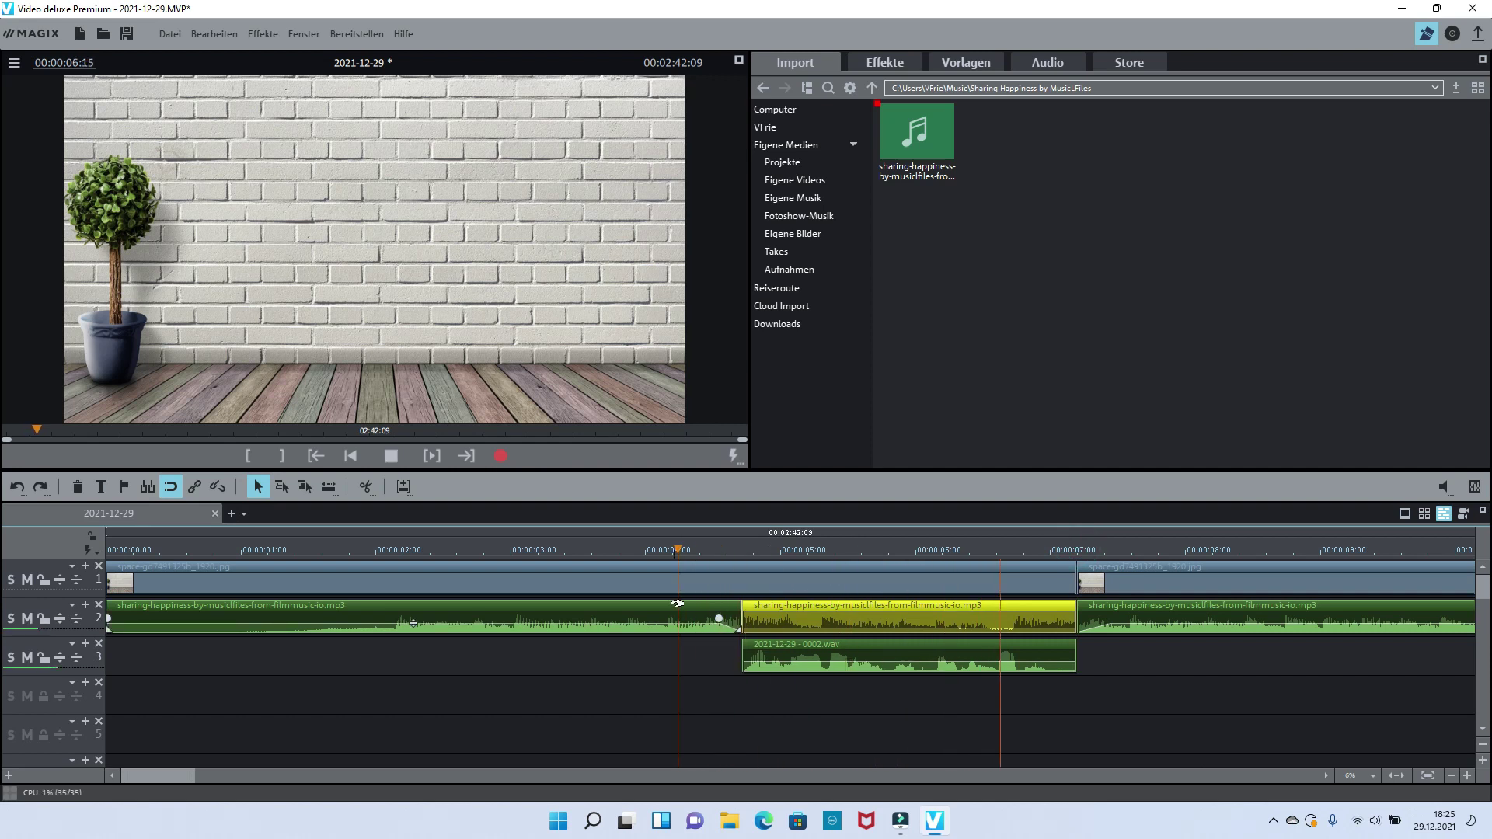
{"action": "key", "text": "space"}
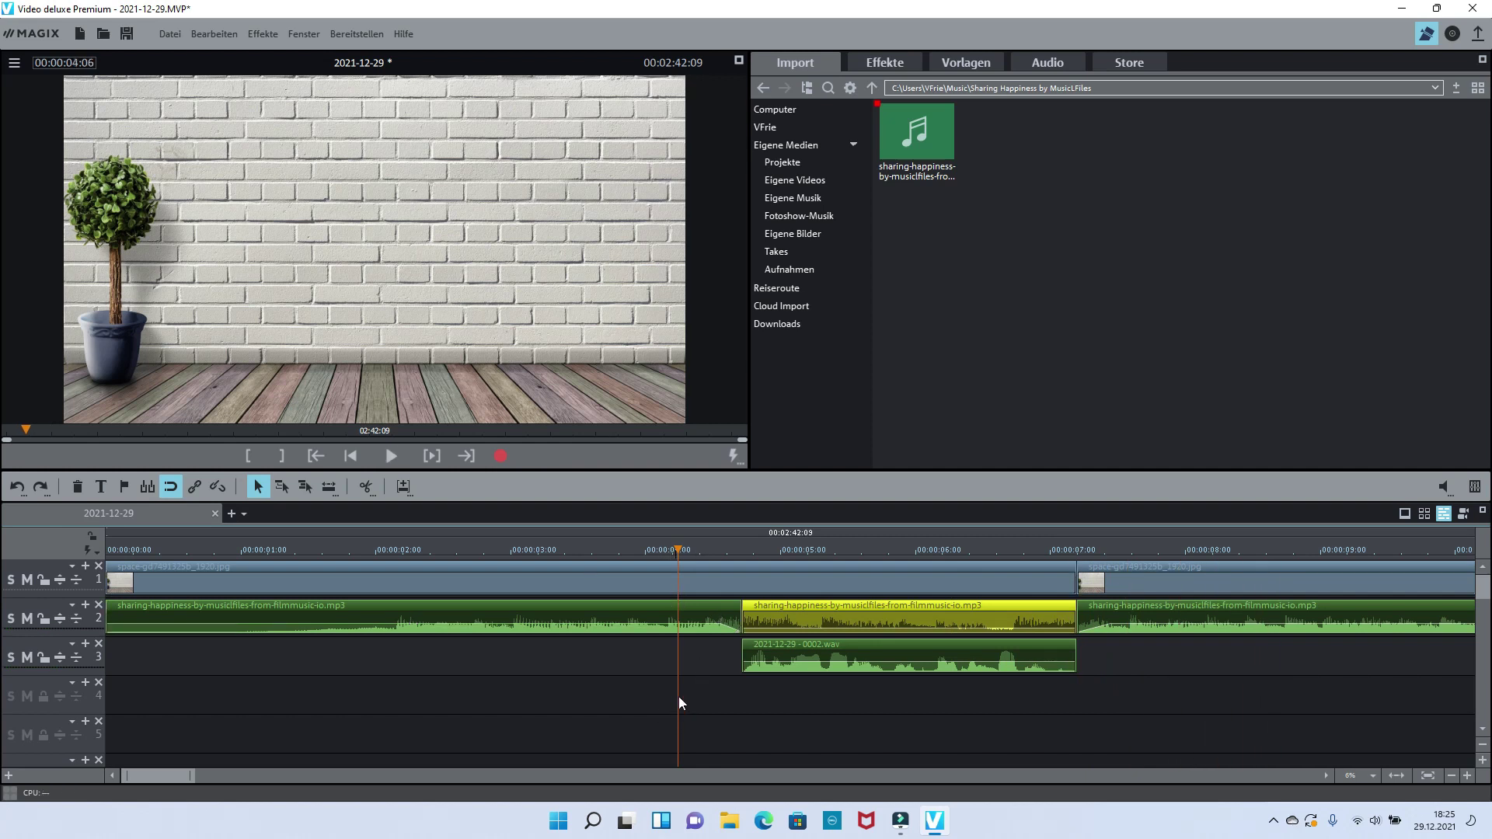
{"action": "left_click", "coordinate": [689, 557]}
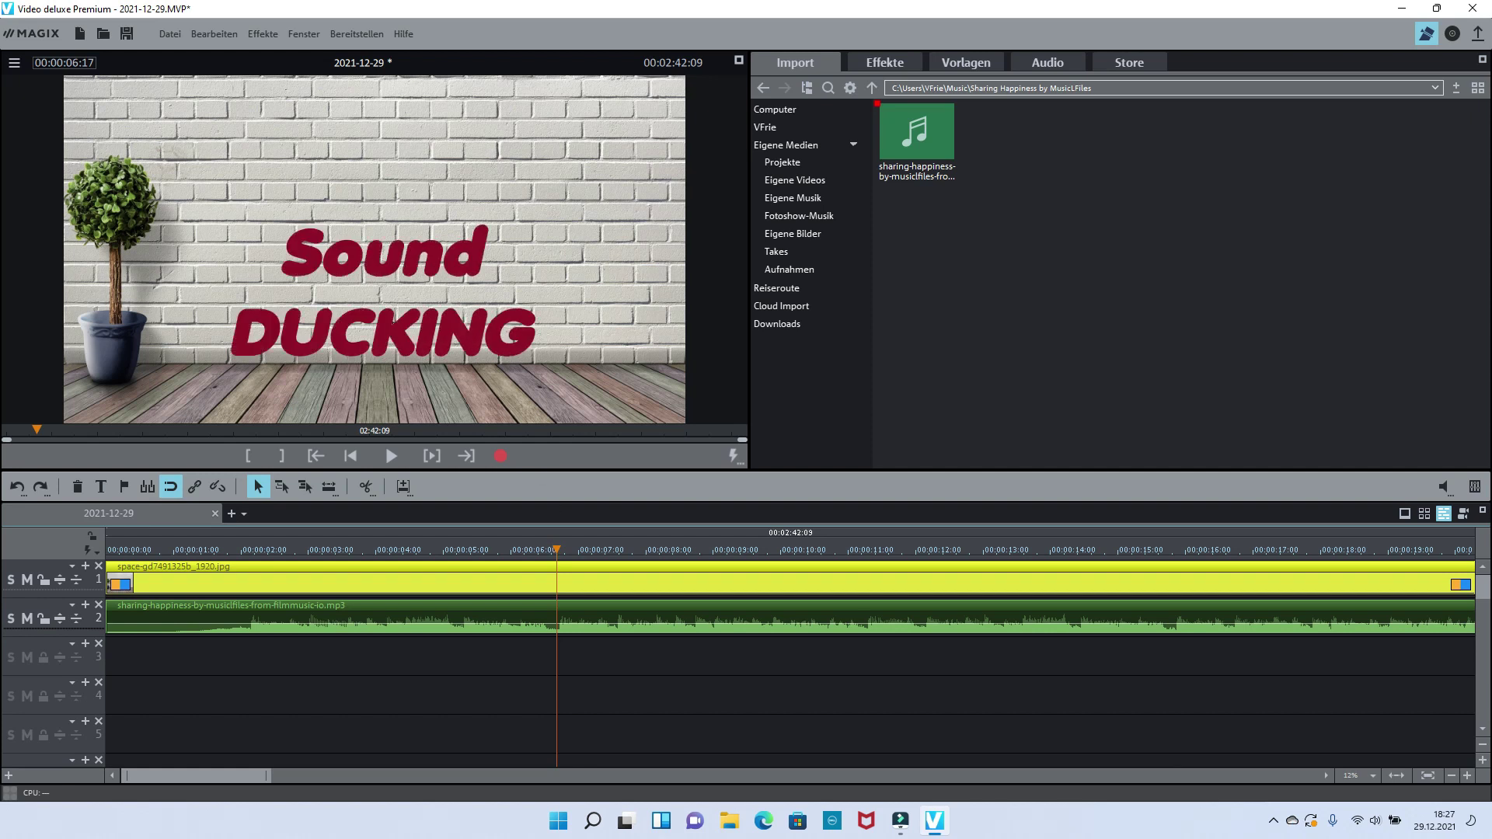
- Open an audio recording and enable automatic ducking of the other audio tracks with 9 dB reduction and 0.70 s fades
{"action": "left_click", "coordinate": [161, 41]}
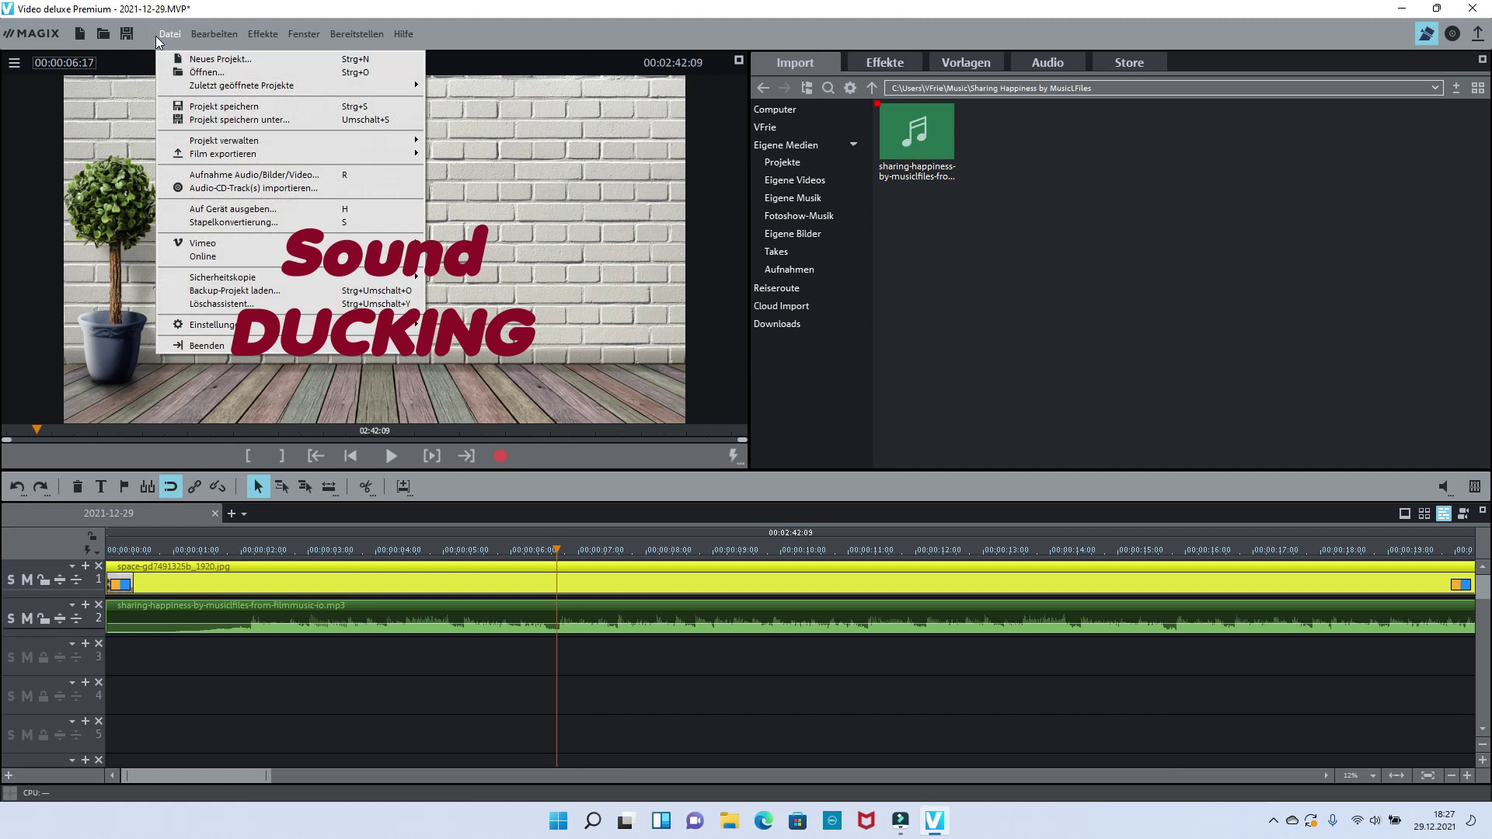
{"action": "left_click", "coordinate": [272, 176]}
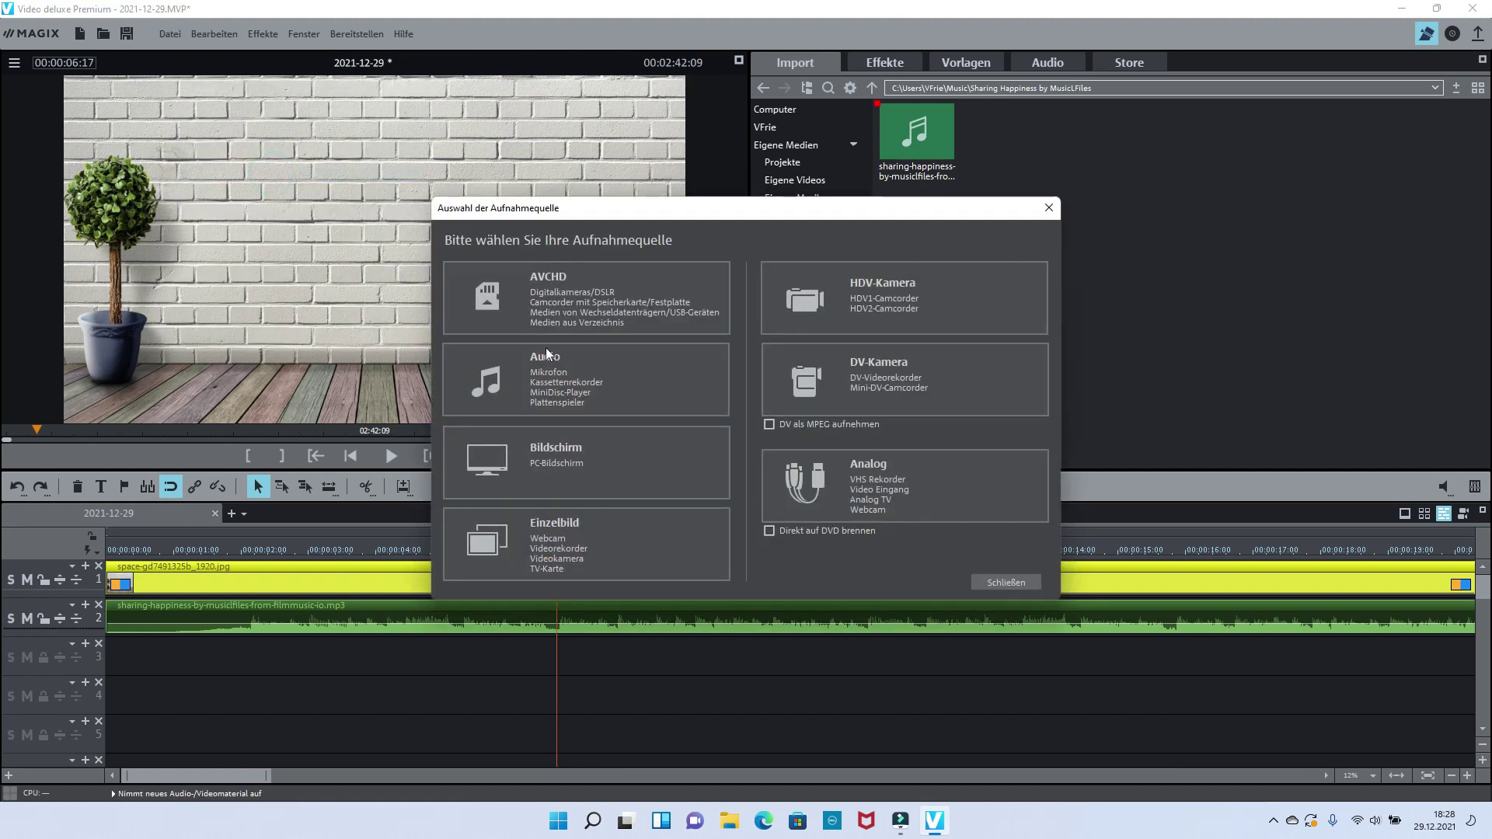
{"action": "left_click", "coordinate": [613, 400]}
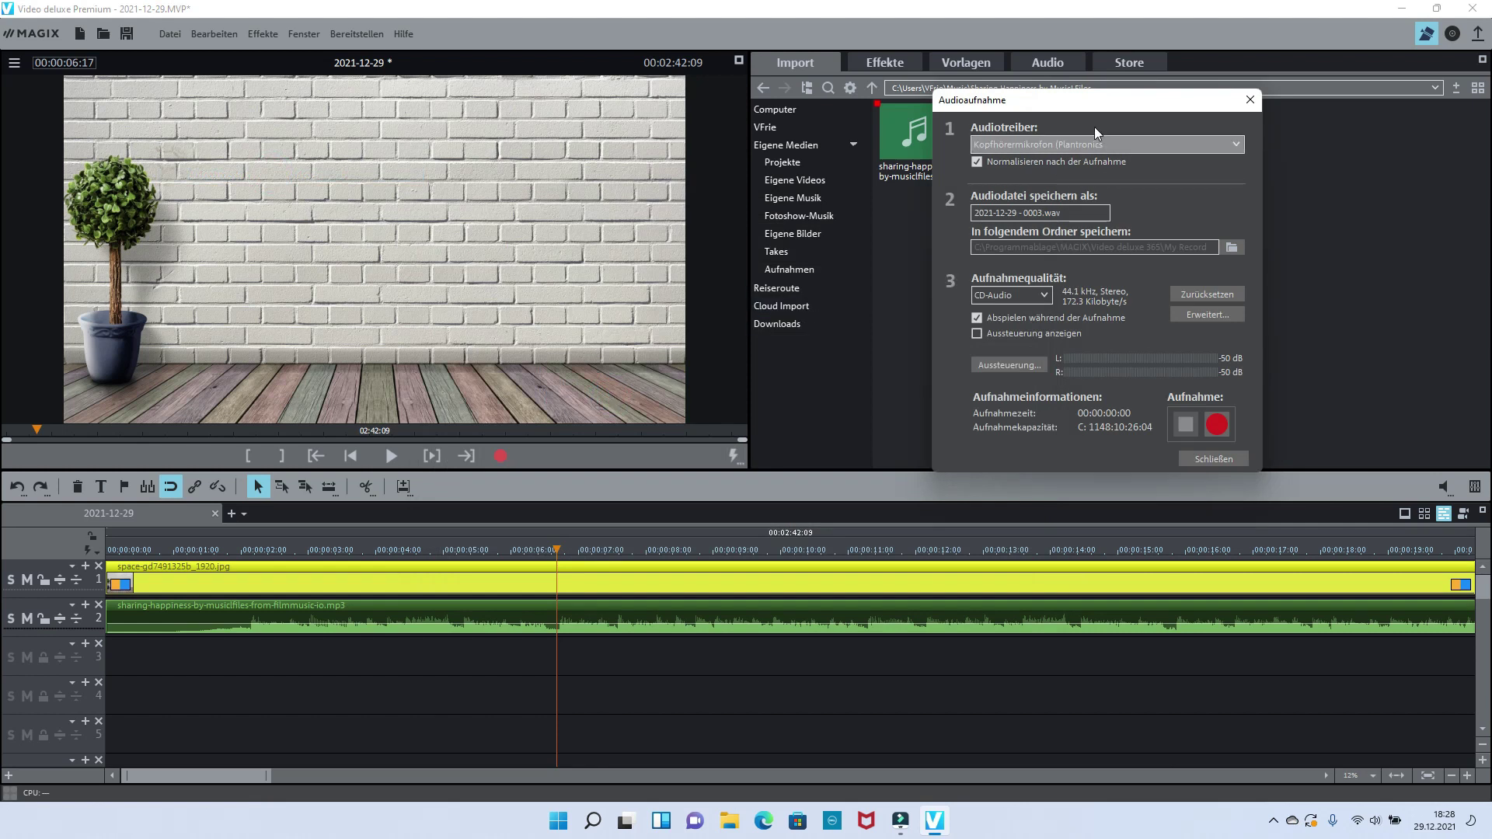
{"action": "left_click_drag", "start_coordinate": [1088, 101], "coordinate": [966, 106]}
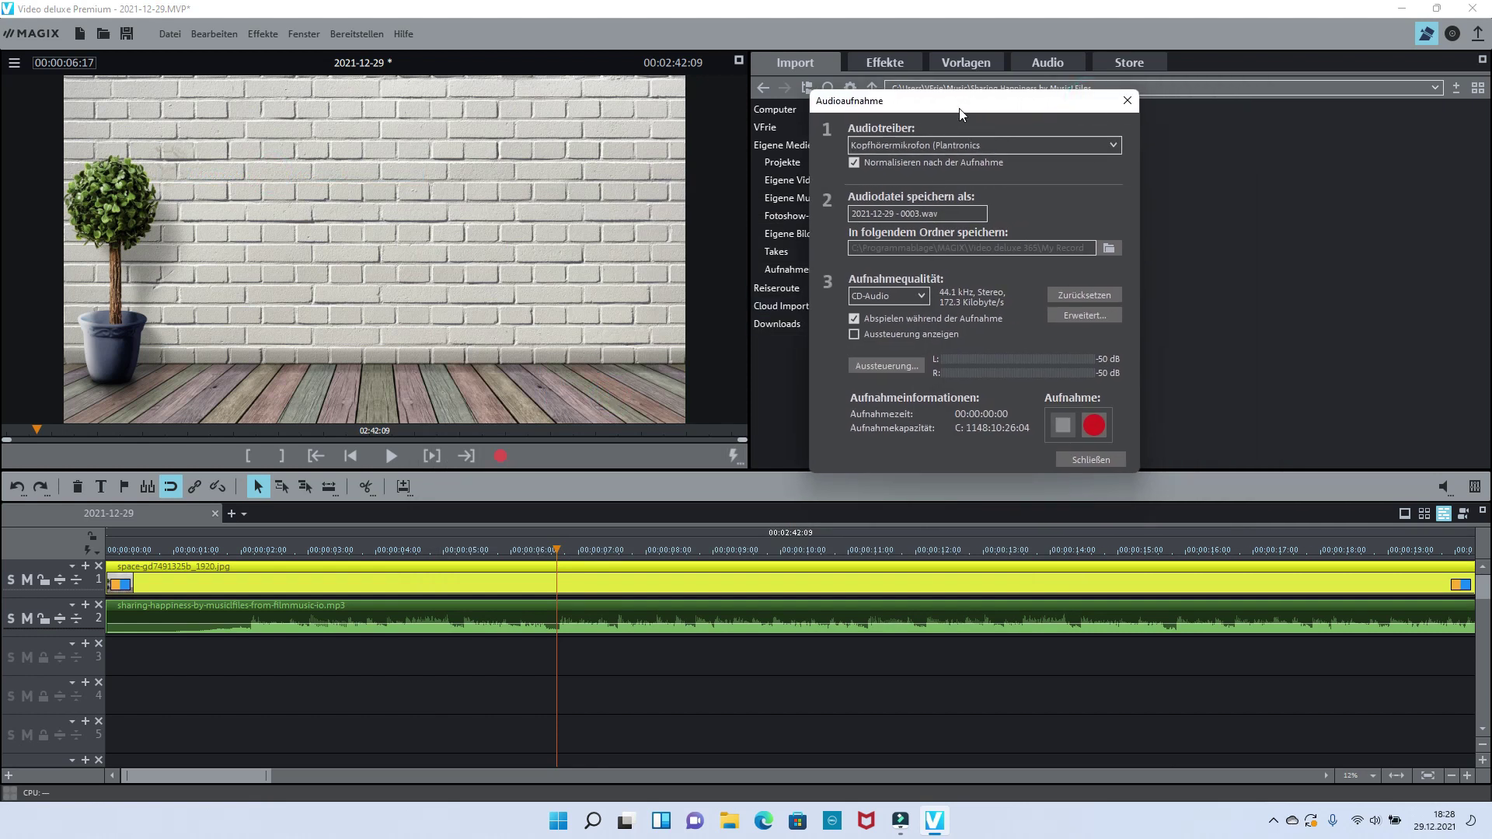
{"action": "left_click", "coordinate": [1103, 319]}
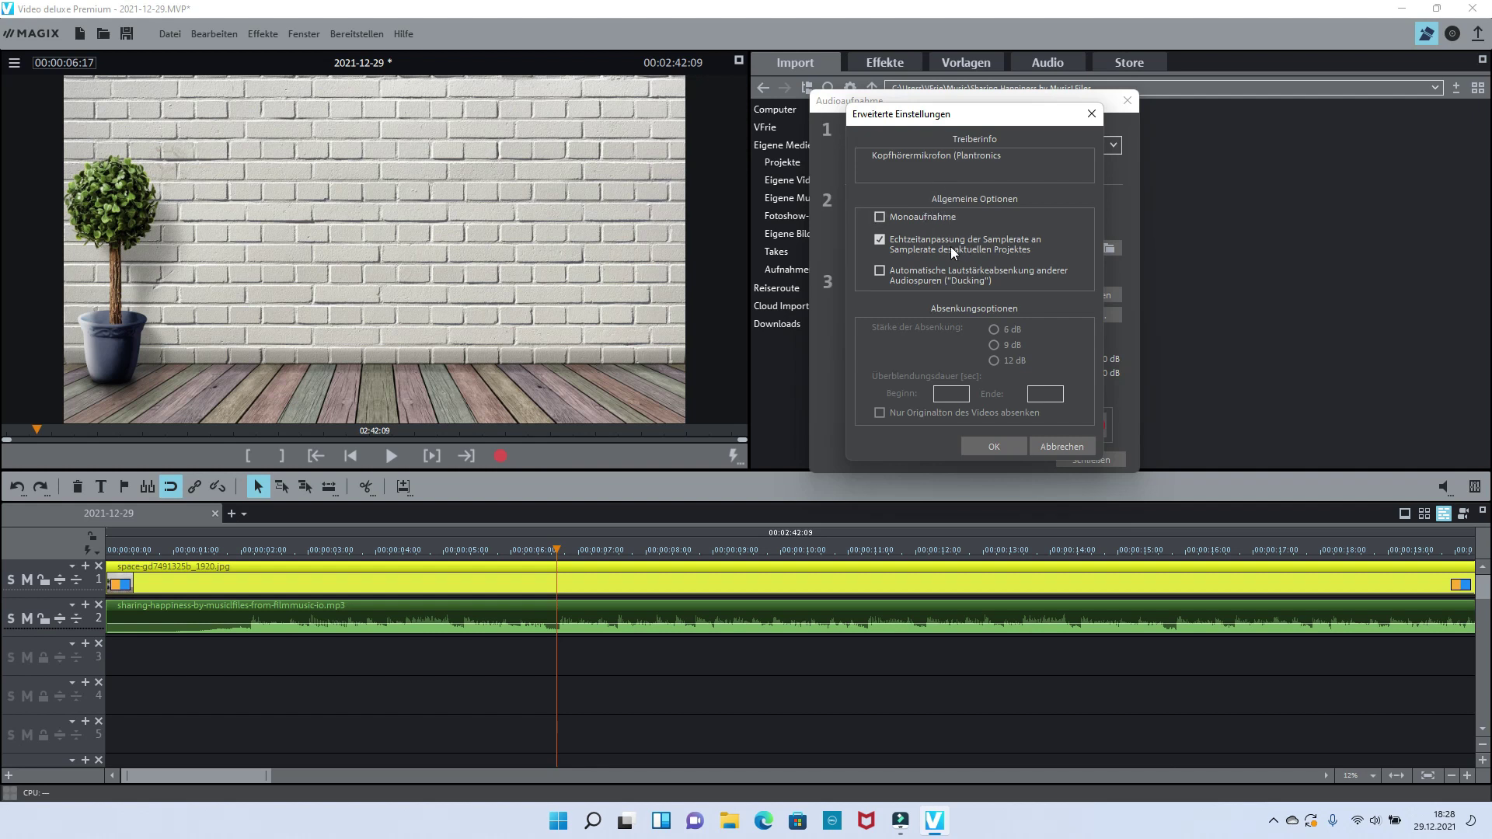
{"action": "left_click", "coordinate": [879, 273]}
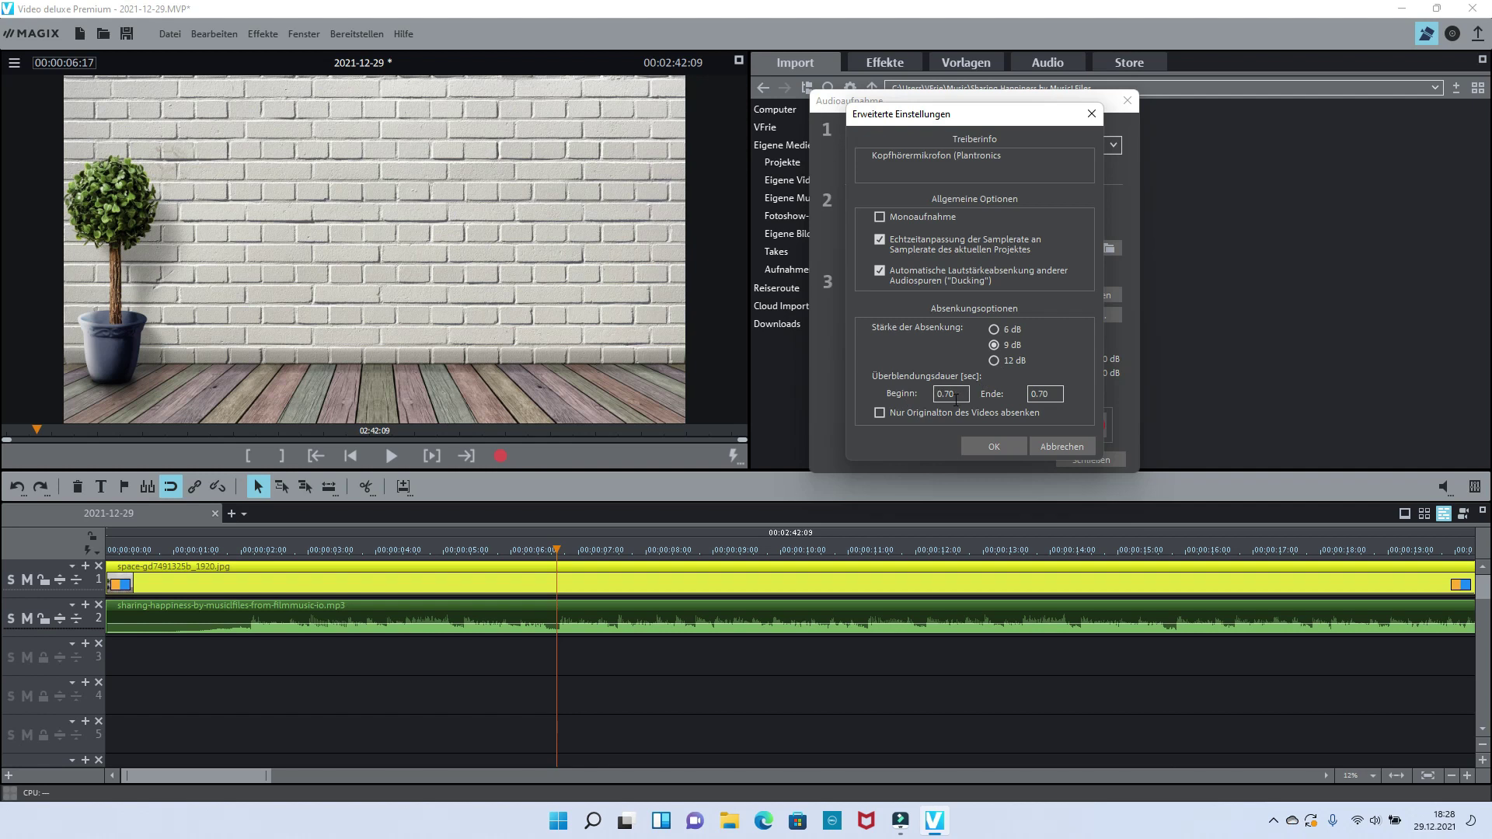
{"action": "left_click", "coordinate": [980, 446]}
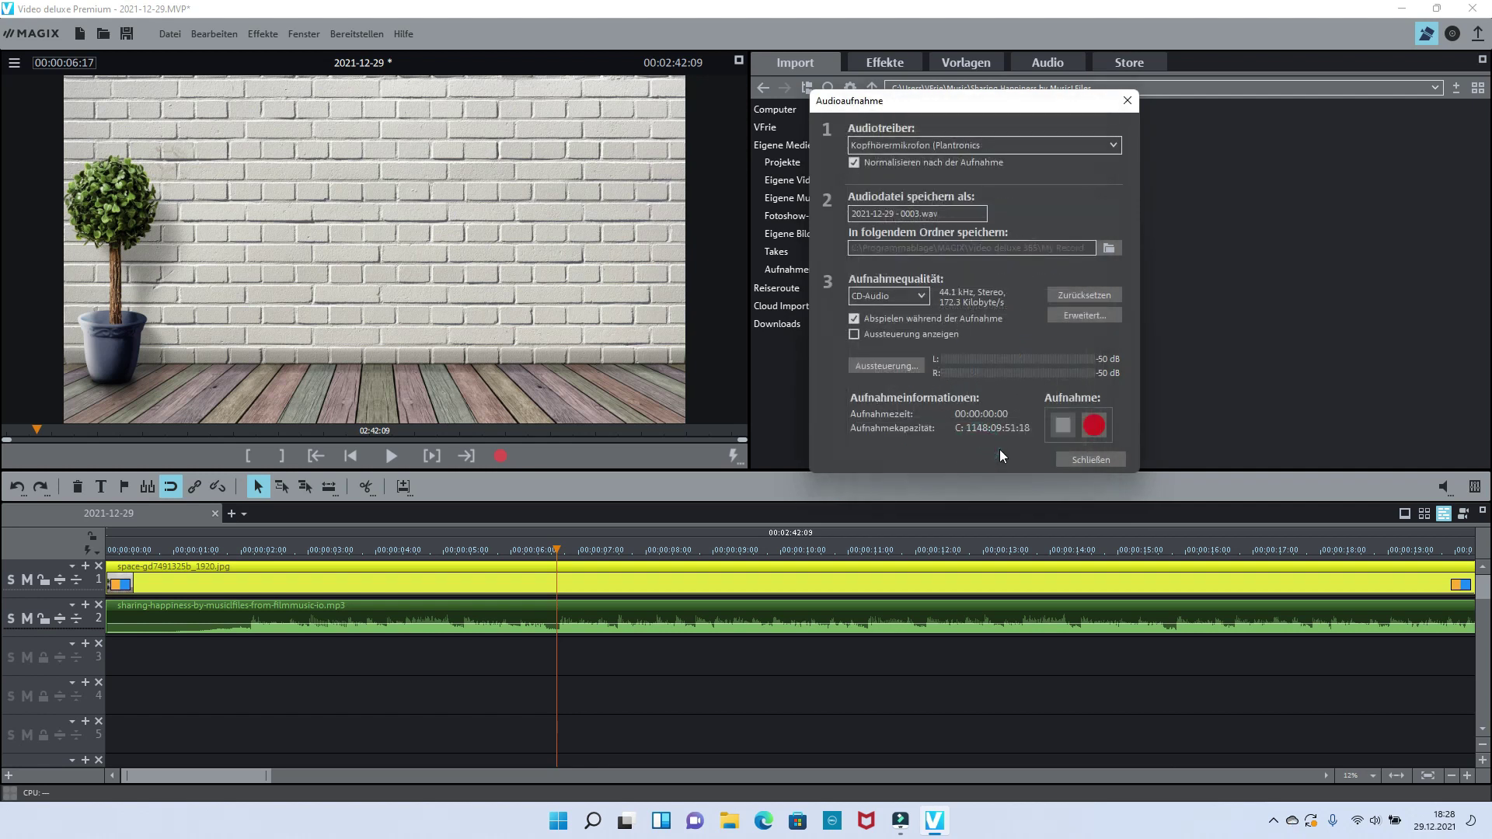
- Record a voice-over from 00:00:06:17 to about 00:00:10:10 and use the recording in the project
{"action": "left_click", "coordinate": [1094, 426]}
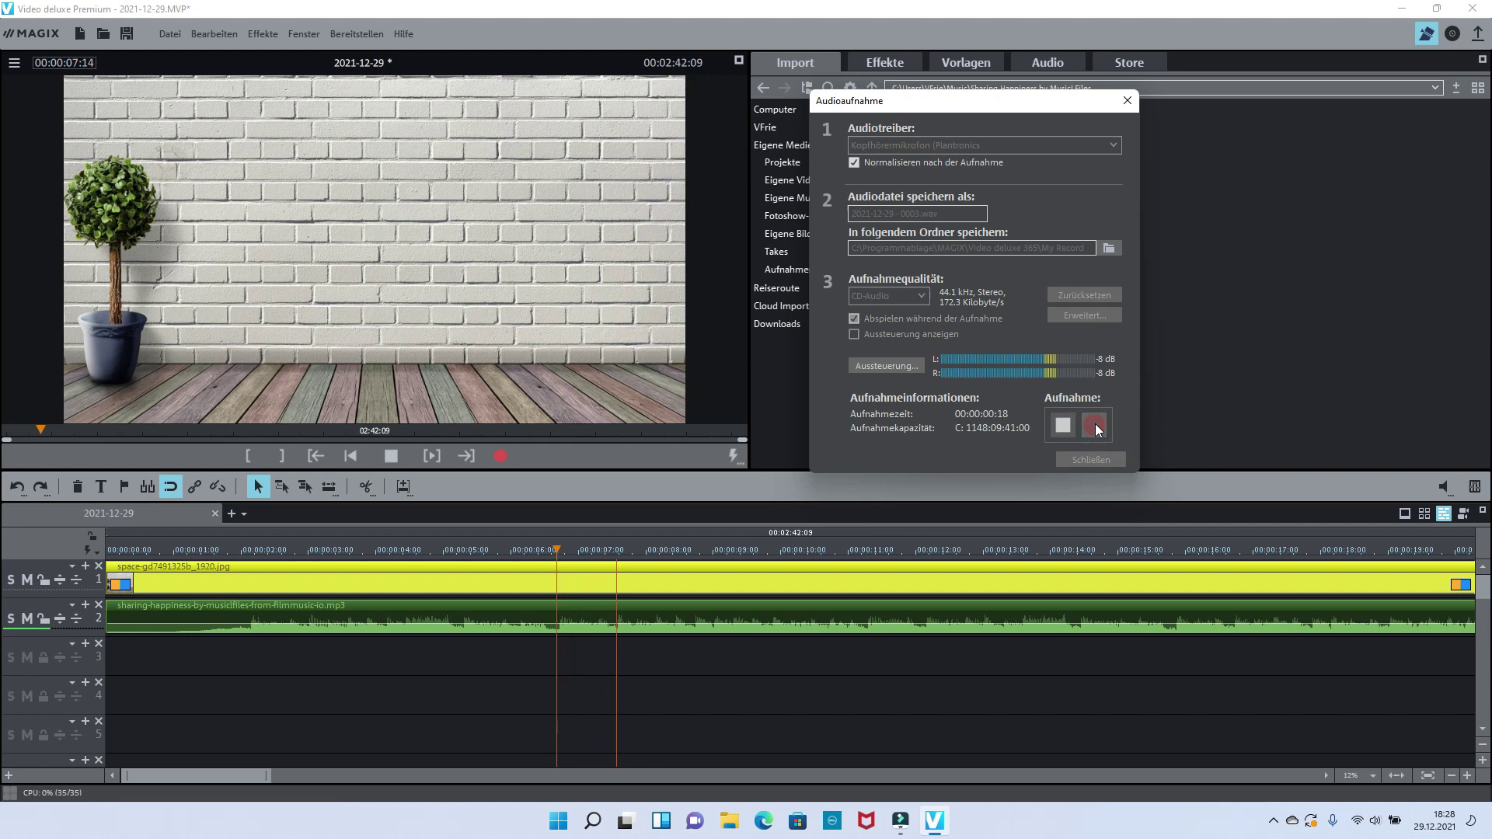
{"action": "left_click", "coordinate": [1061, 425]}
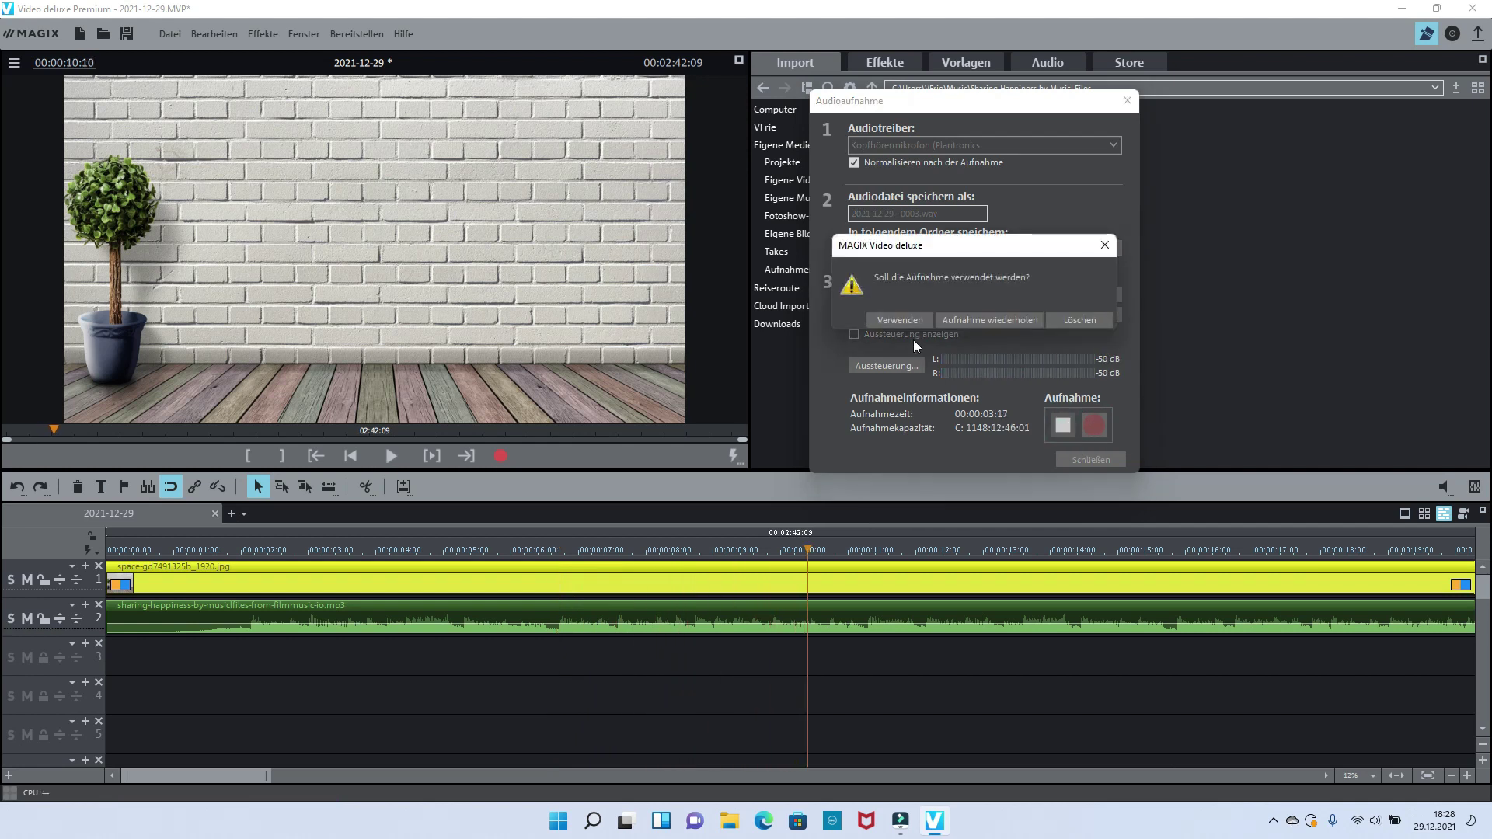
{"action": "left_click", "coordinate": [899, 320]}
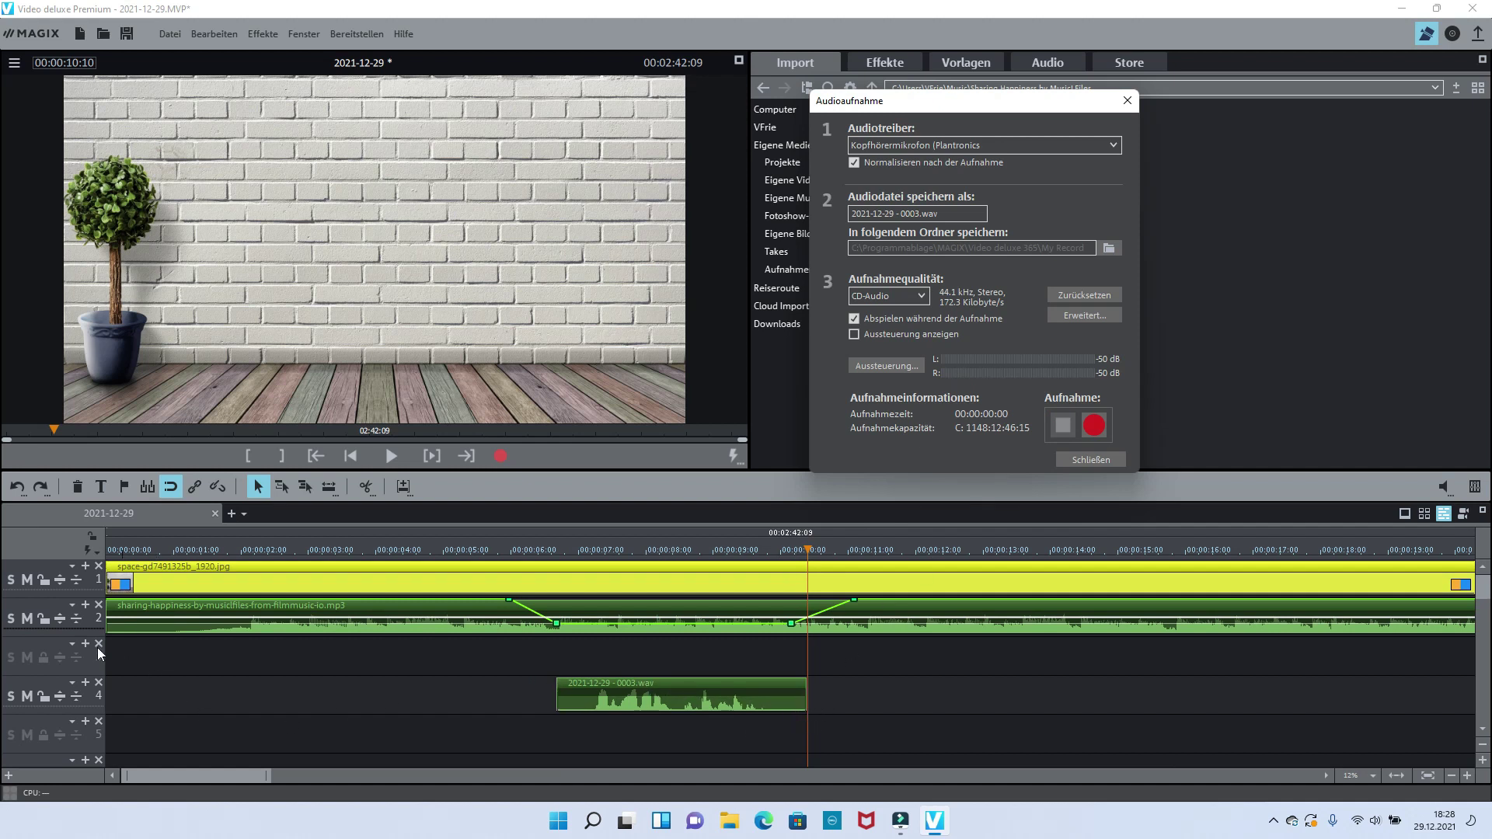
- Enlarge the music track and check whether the display of its track curves is enabled
{"action": "double_click", "coordinate": [44, 620]}
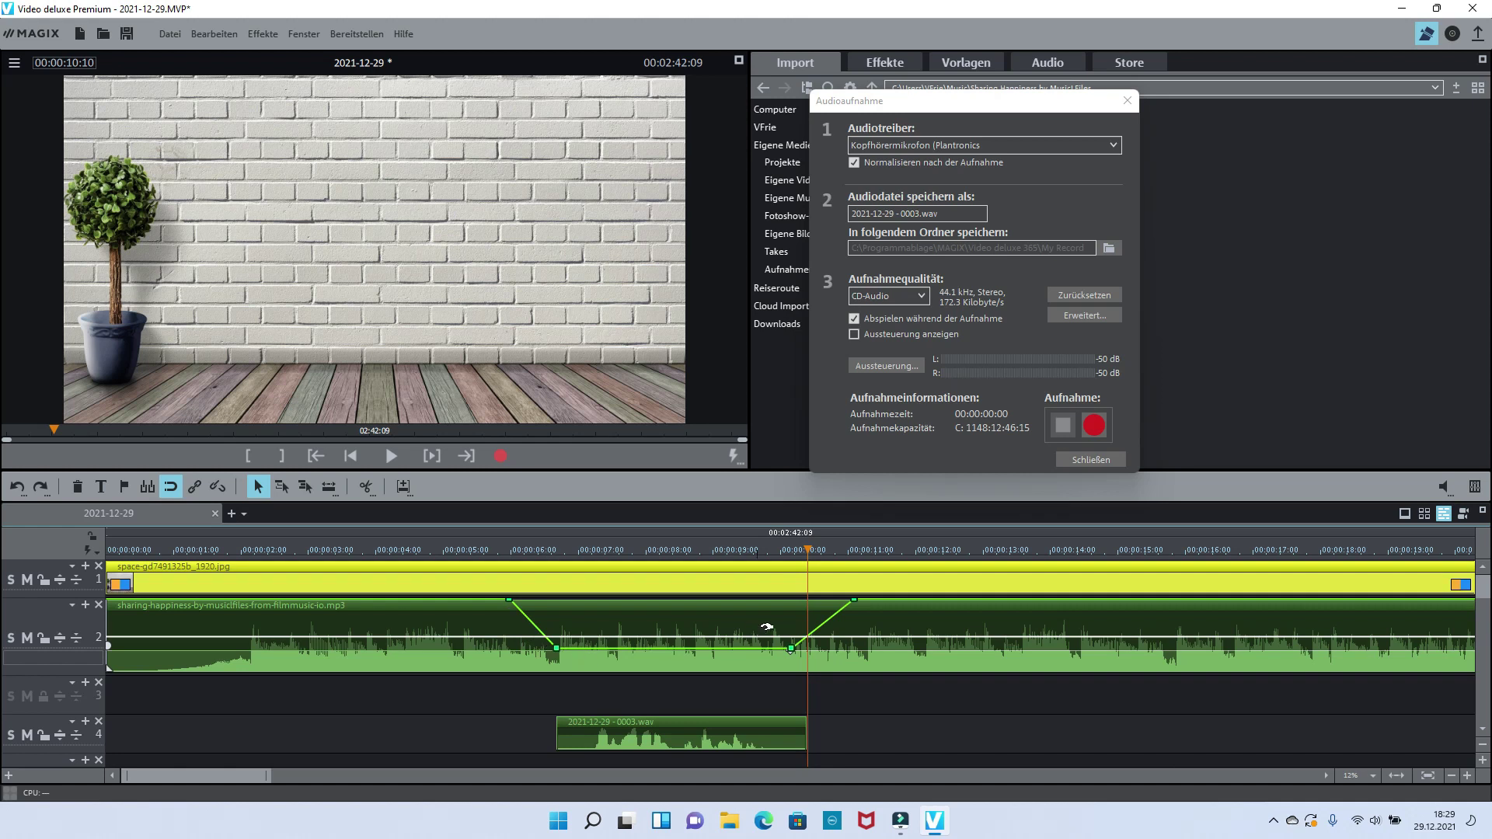
{"action": "right_click", "coordinate": [892, 626]}
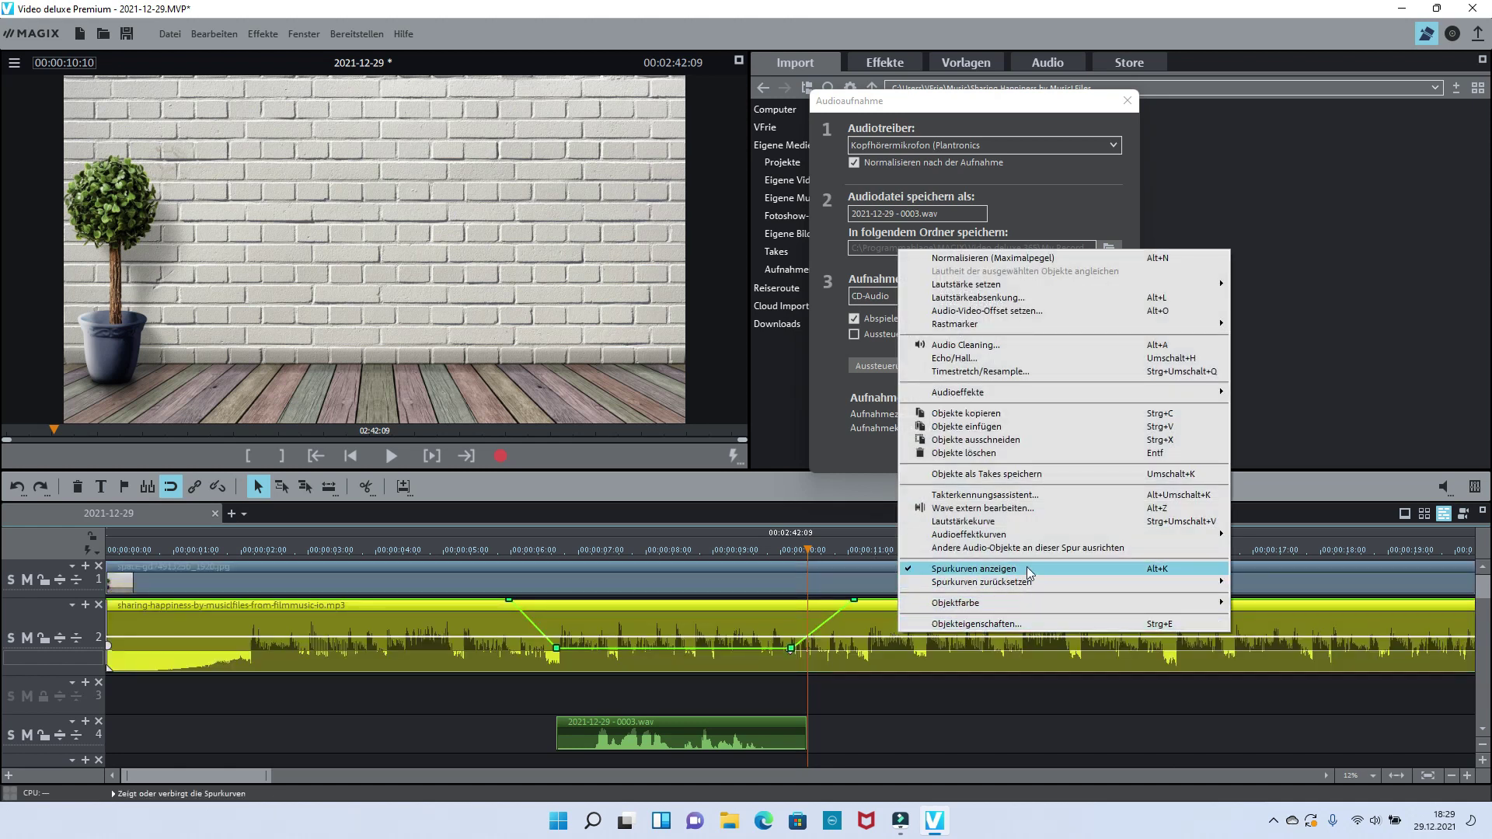
{"action": "left_click", "coordinate": [880, 697]}
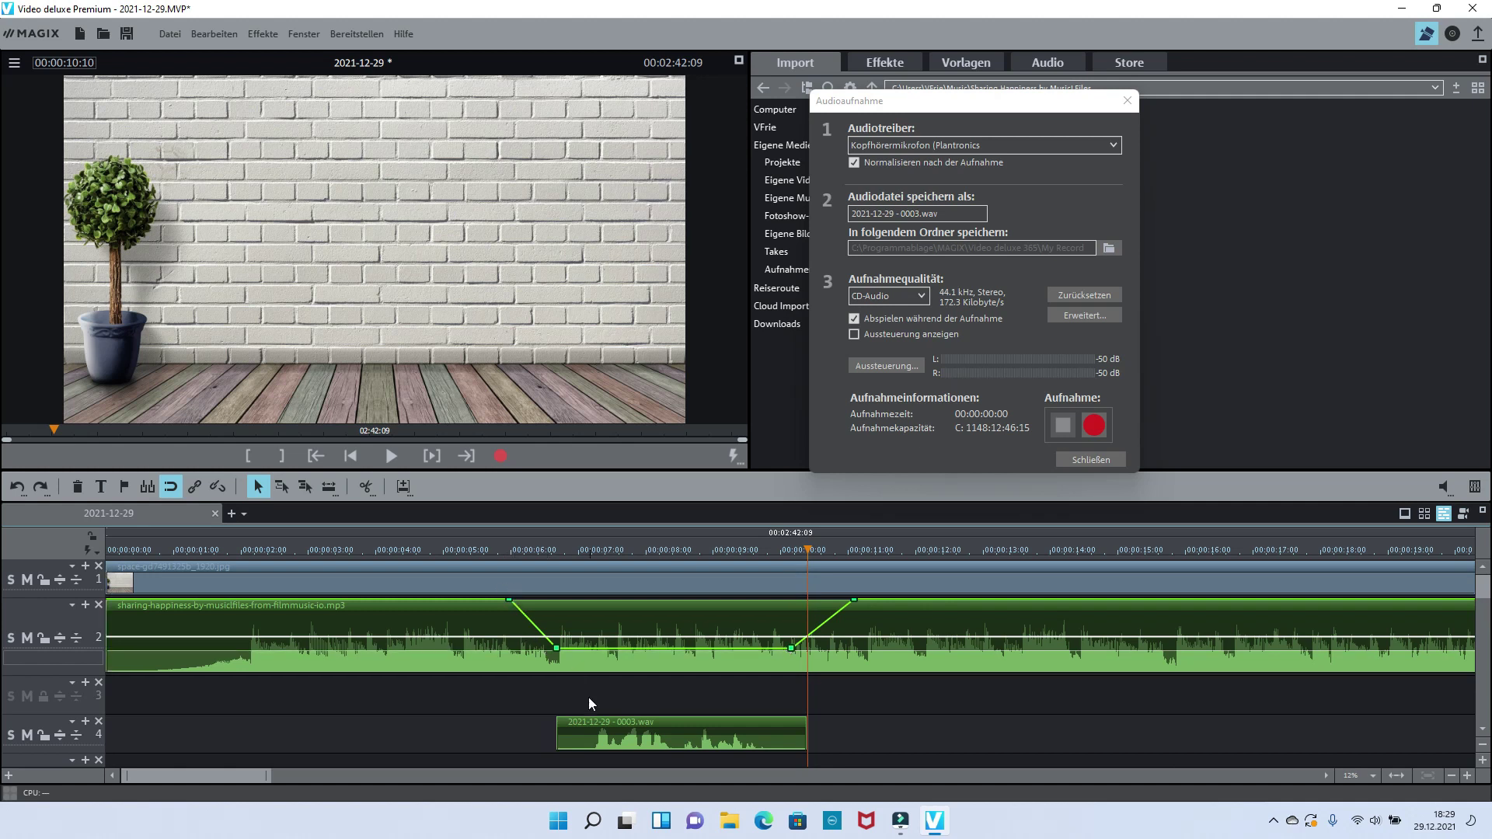
- Trim the silence off the new voice clip, cutting its start at 00:00:07:05 and its end at 00:00:10:01
{"action": "left_click", "coordinate": [589, 550]}
{"action": "left_click", "coordinate": [613, 732]}
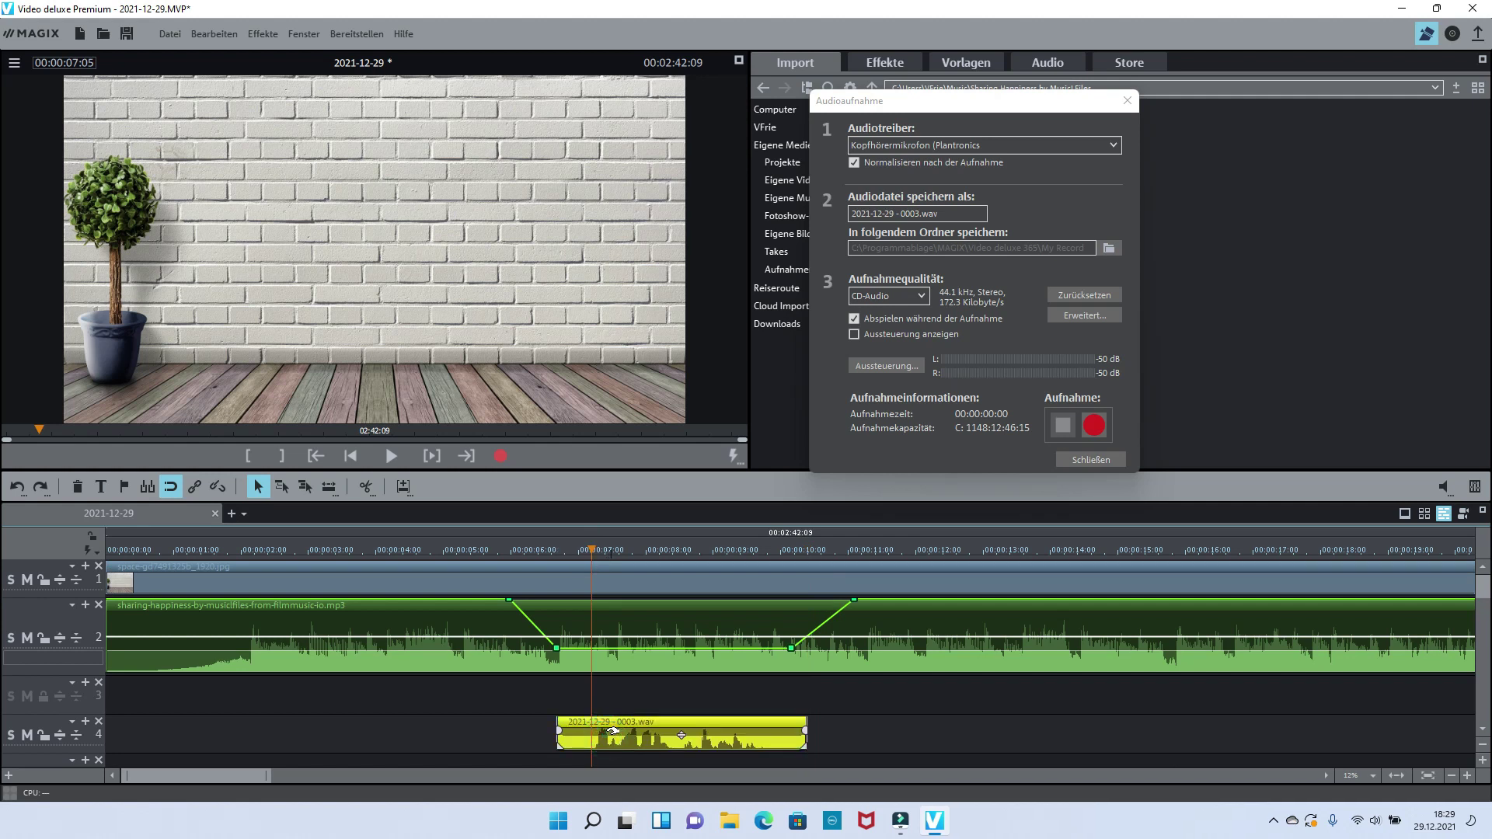
{"action": "key", "text": "z"}
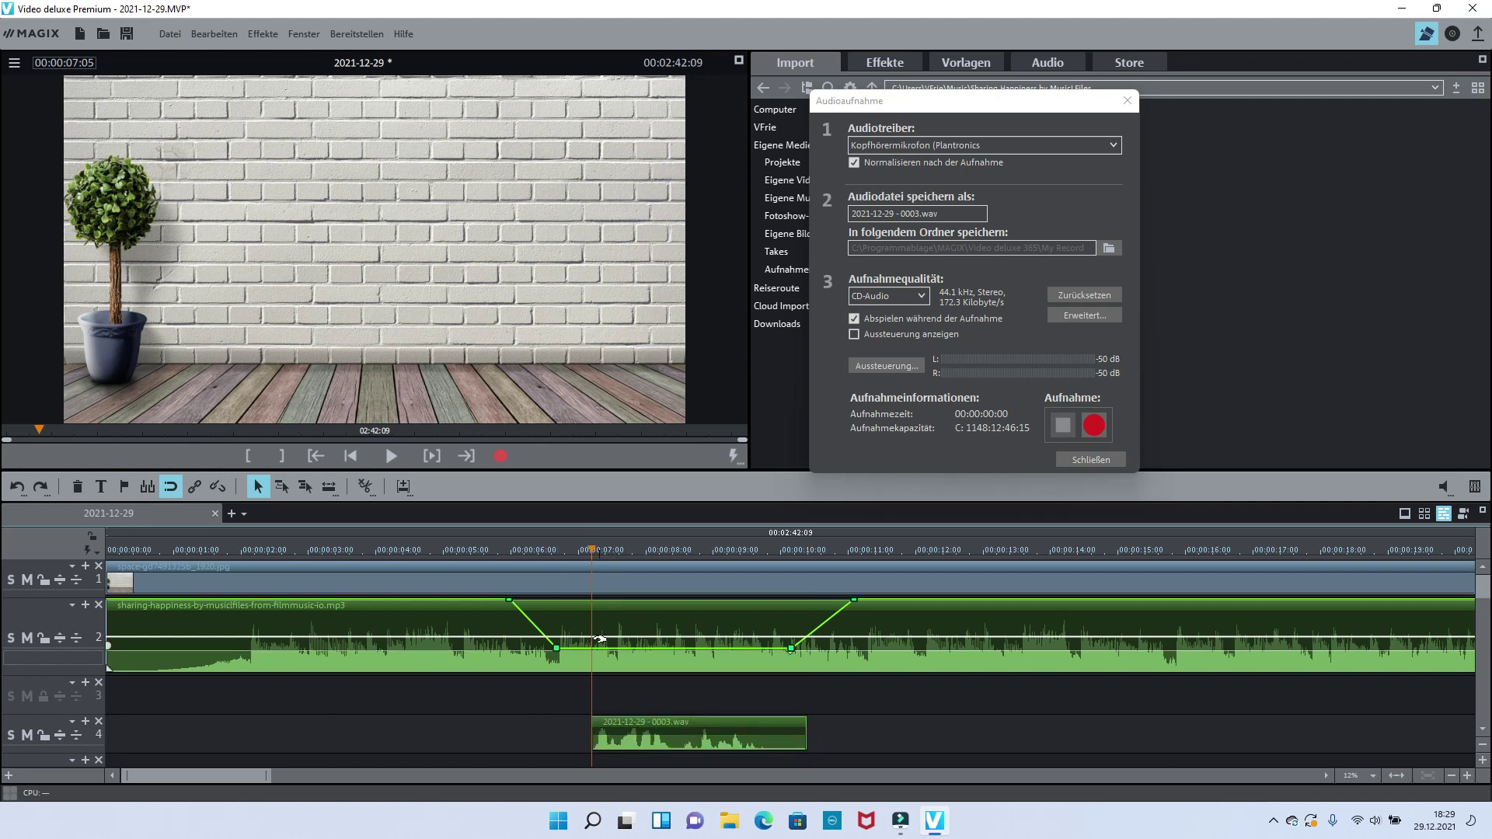
{"action": "left_click_drag", "start_coordinate": [589, 546], "coordinate": [782, 581]}
{"action": "left_click", "coordinate": [776, 723]}
{"action": "key", "text": "u"}
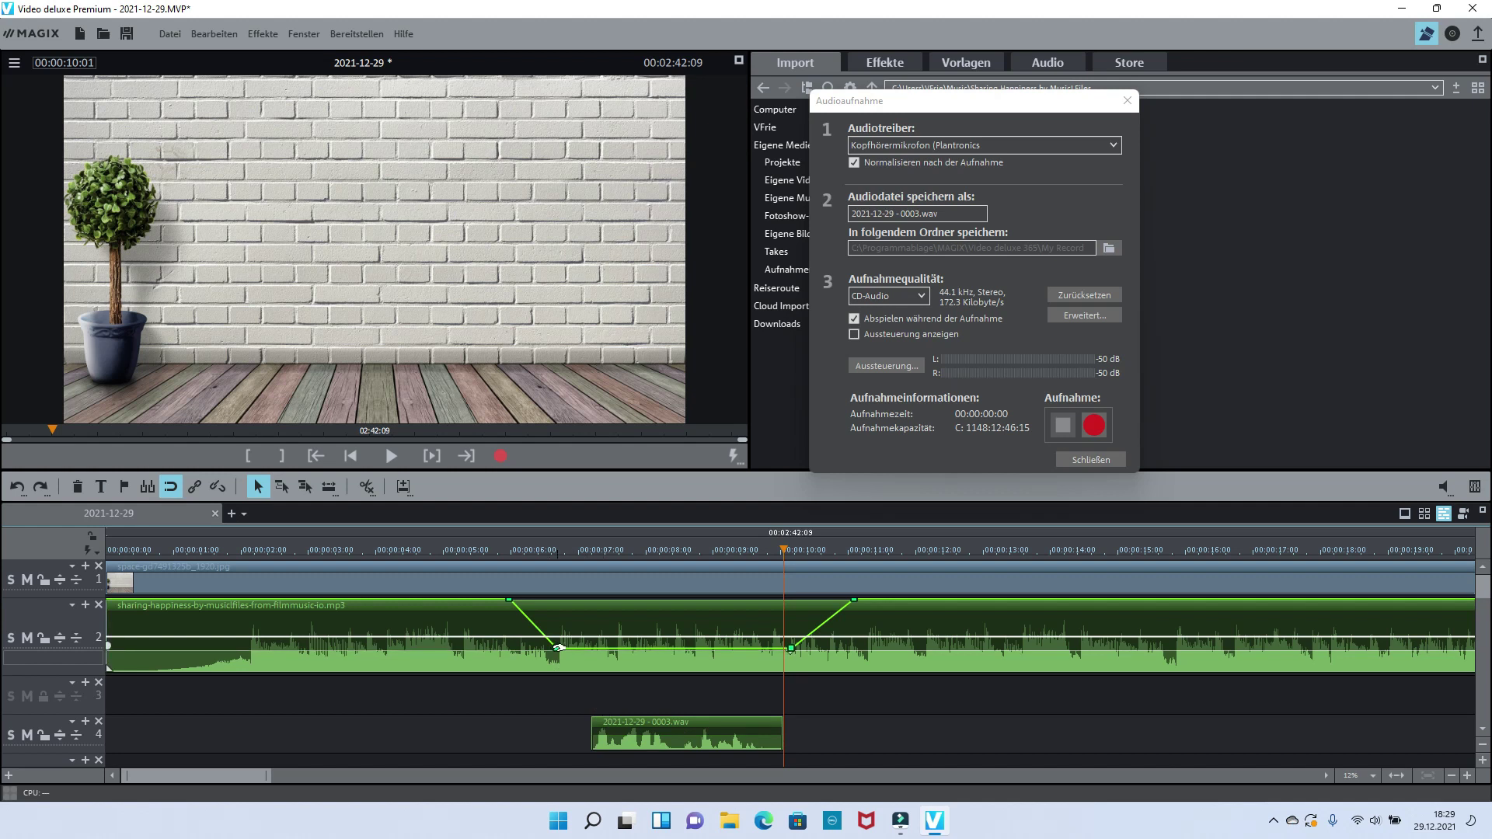
- Align the lower points of the music's ducking curve with the voice clip's start and end, and shorten the fade-down
{"action": "left_click_drag", "start_coordinate": [557, 648], "coordinate": [589, 648]}
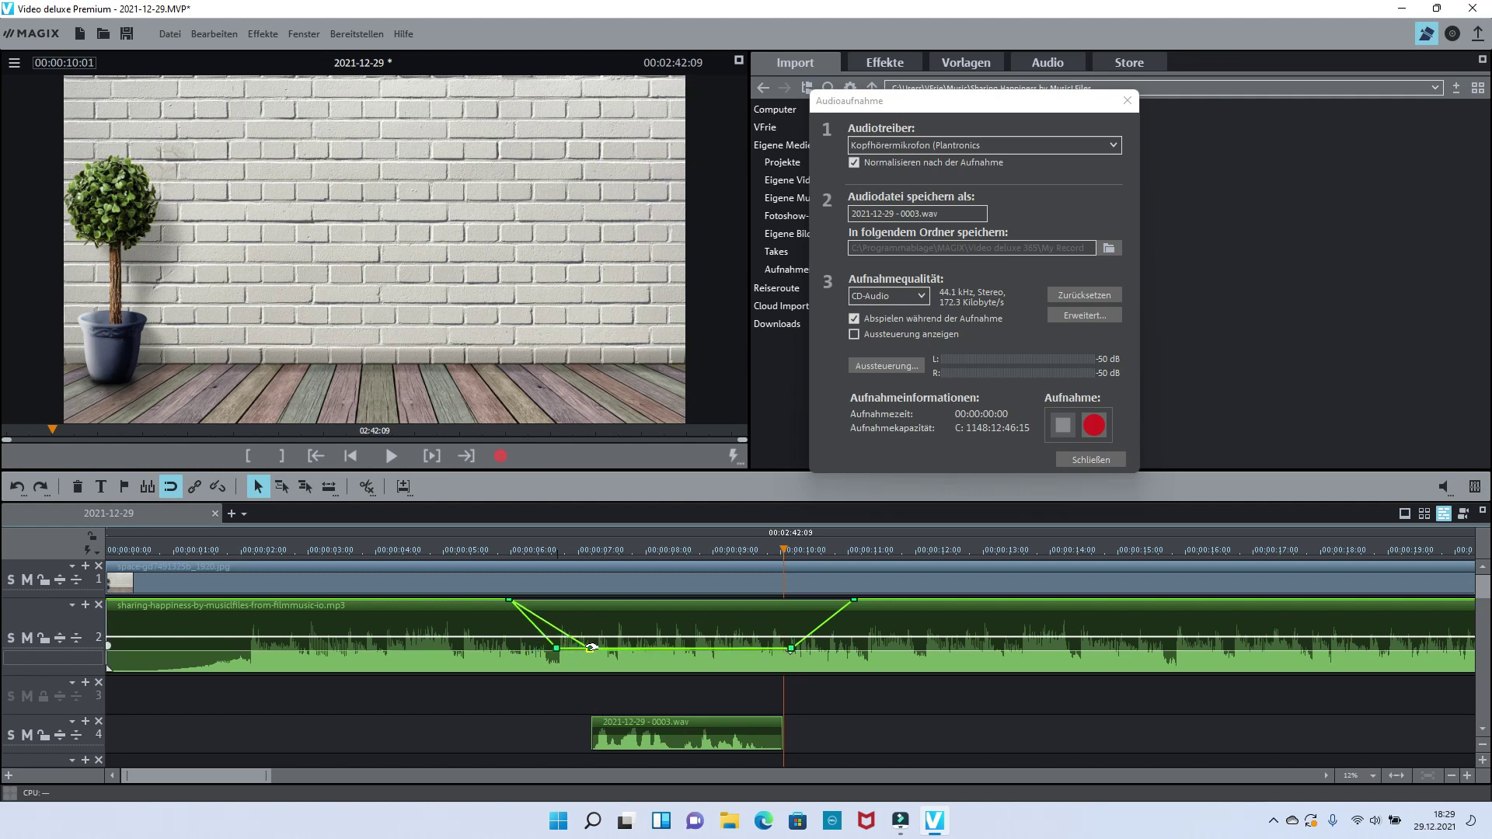
{"action": "left_click", "coordinate": [519, 604]}
{"action": "left_click_drag", "start_coordinate": [517, 598], "coordinate": [564, 601]}
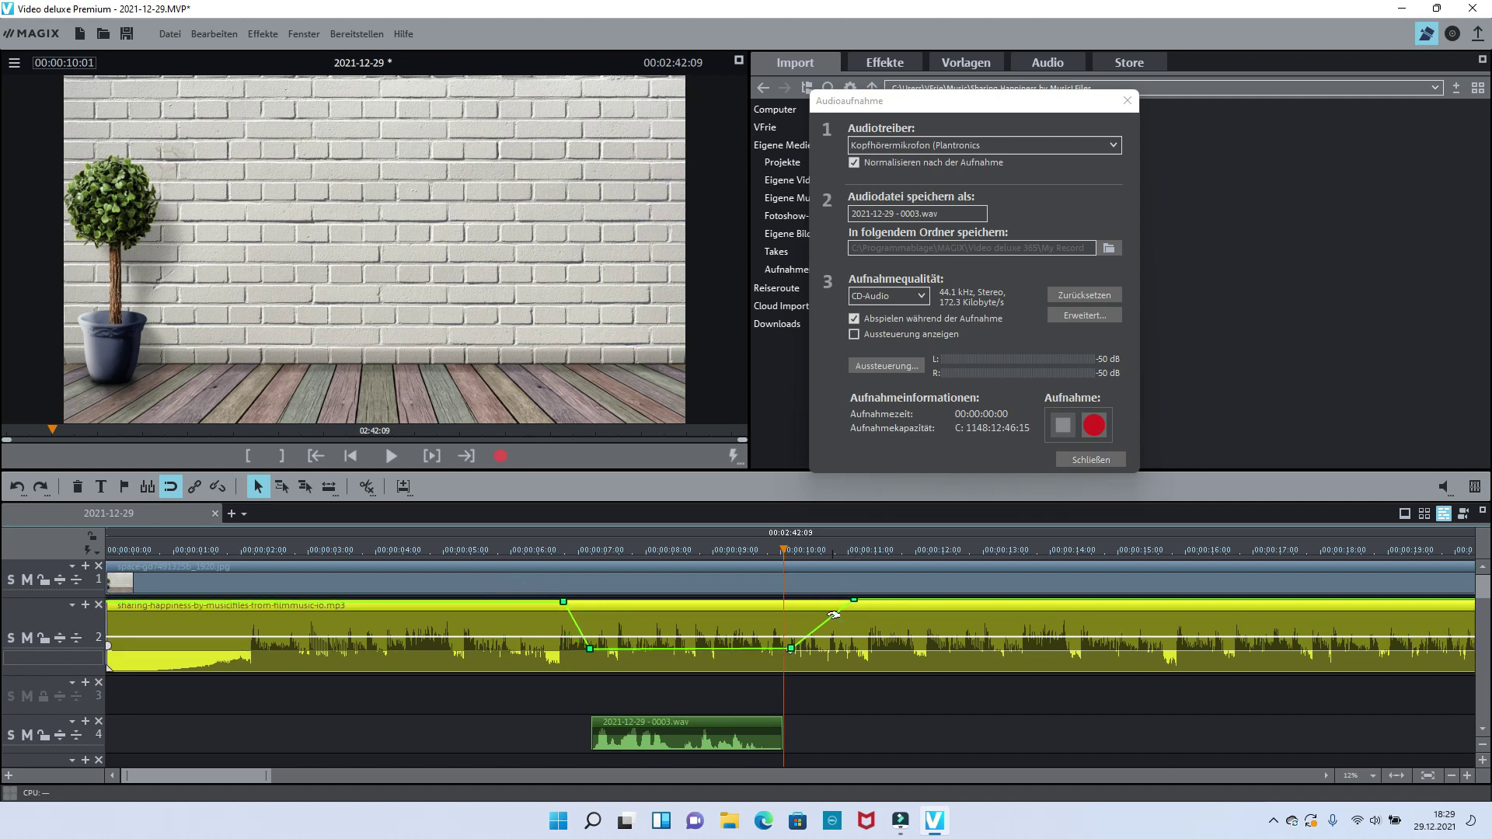
{"action": "left_click_drag", "start_coordinate": [775, 649], "coordinate": [786, 649]}
- Lengthen the music's fade-down by moving its start point earlier and play the passage from 00:00:05:11
{"action": "left_click_drag", "start_coordinate": [561, 602], "coordinate": [528, 603]}
{"action": "left_click", "coordinate": [472, 549]}
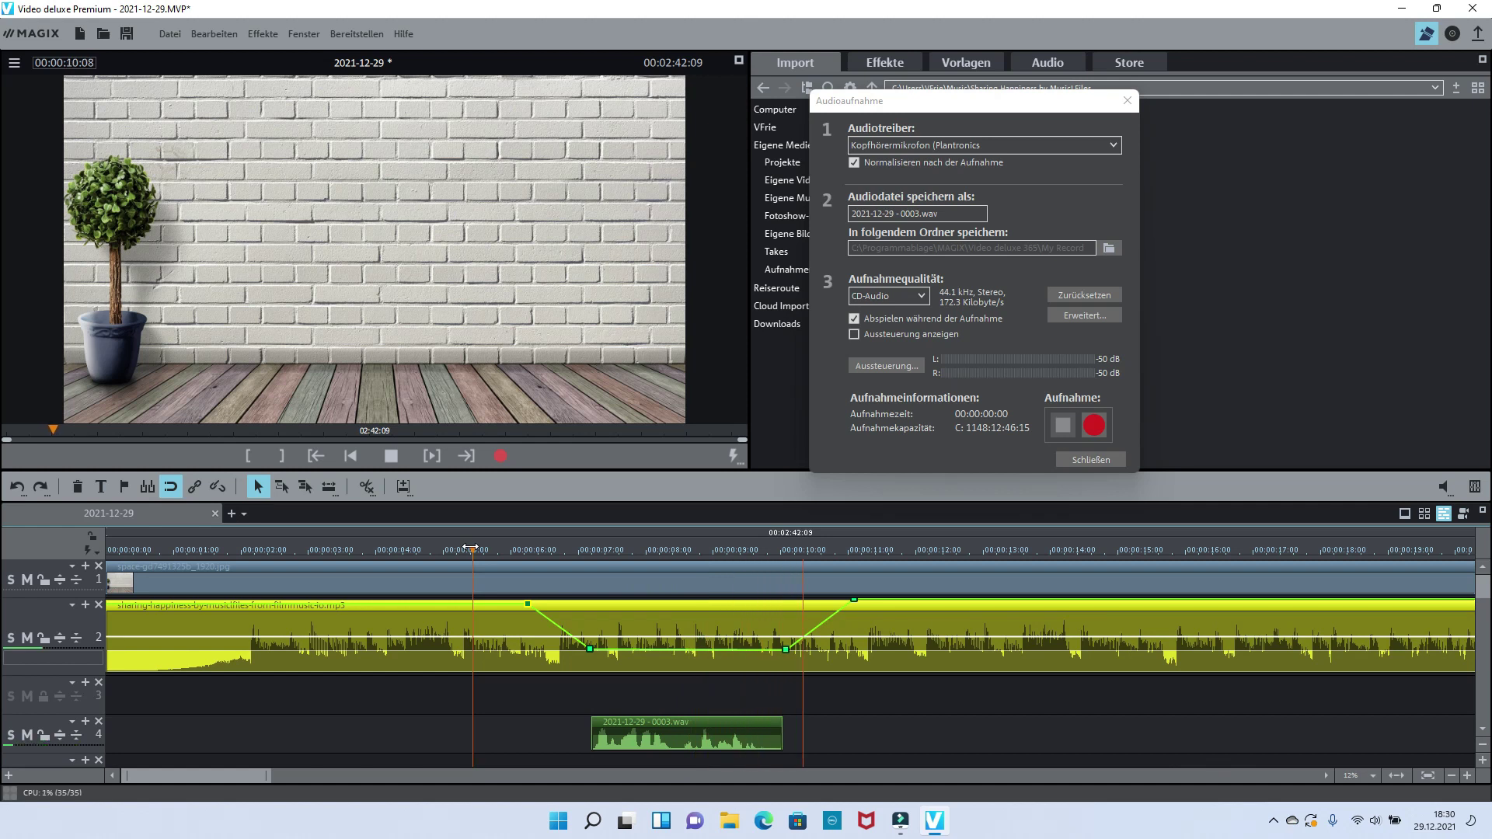
{"action": "key", "text": "space"}
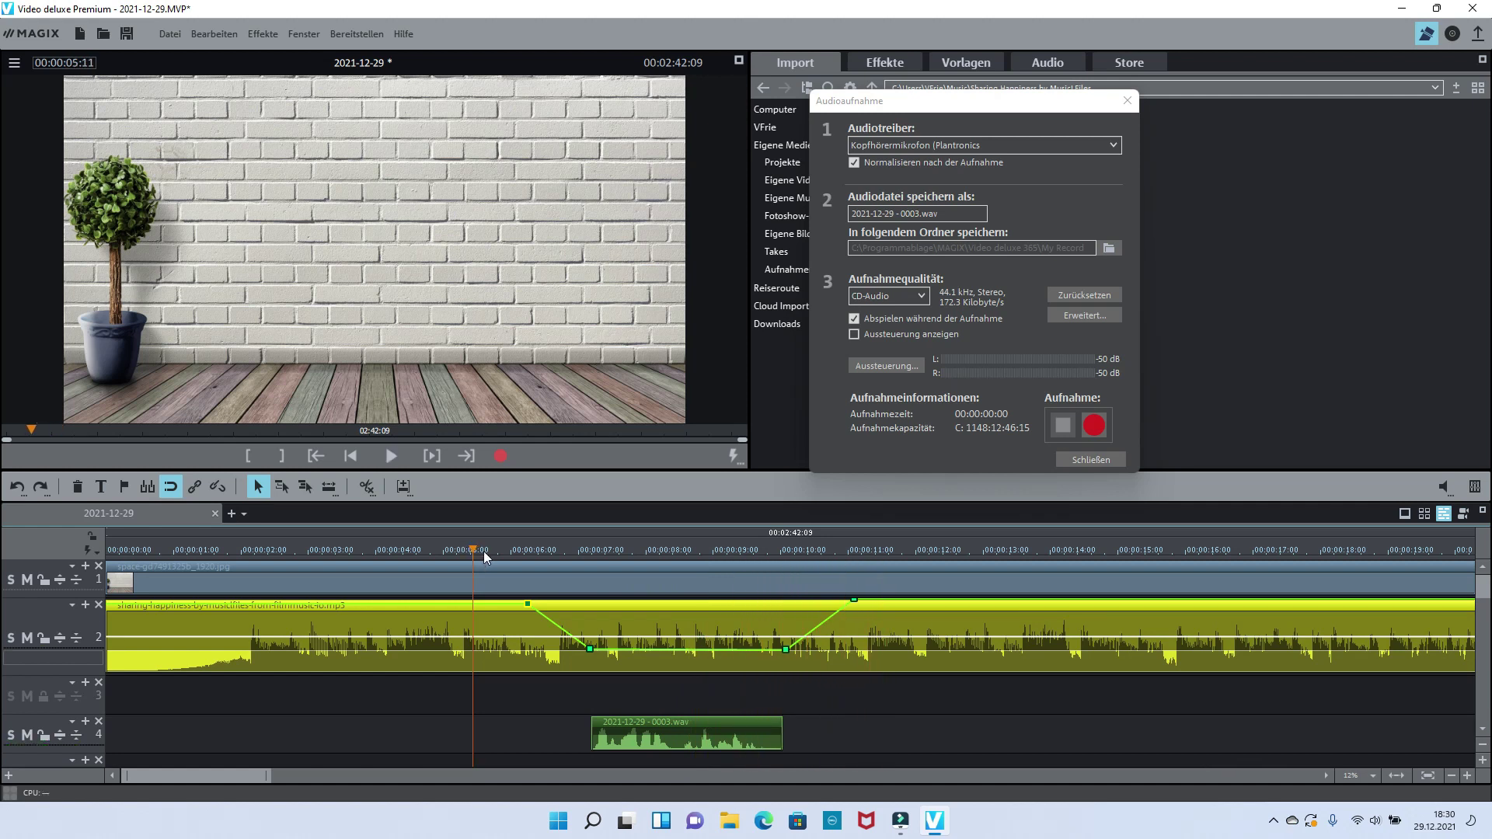
- Move the fade-down's start point closer to the voice clip, restore the music track's height and play from 00:00:05:11
{"action": "left_click", "coordinate": [526, 603]}
{"action": "left_click_drag", "start_coordinate": [527, 604], "coordinate": [564, 605]}
{"action": "left_click", "coordinate": [60, 638]}
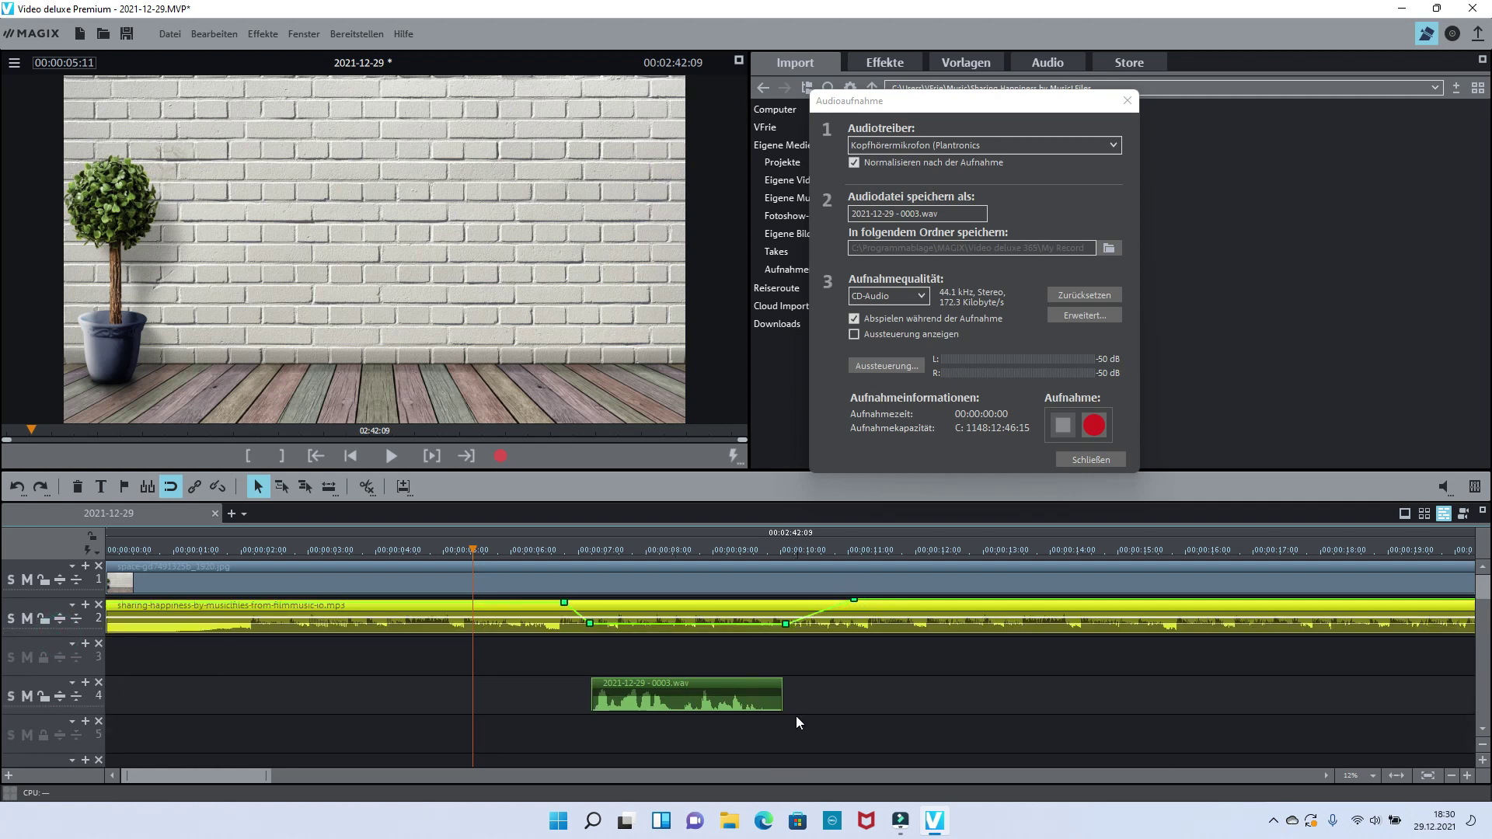
{"action": "key", "text": "space"}
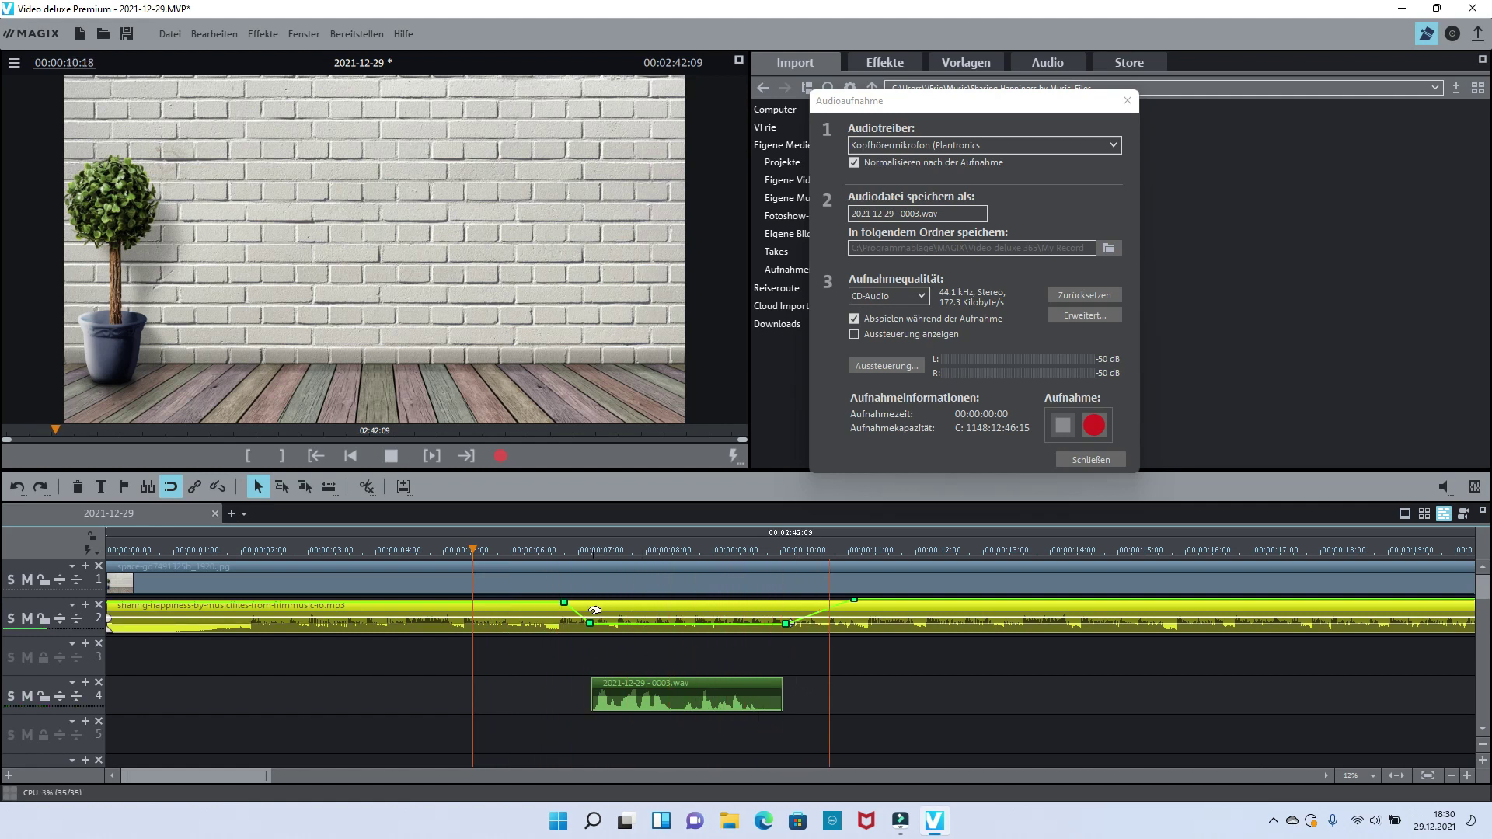
{"action": "key", "text": "space"}
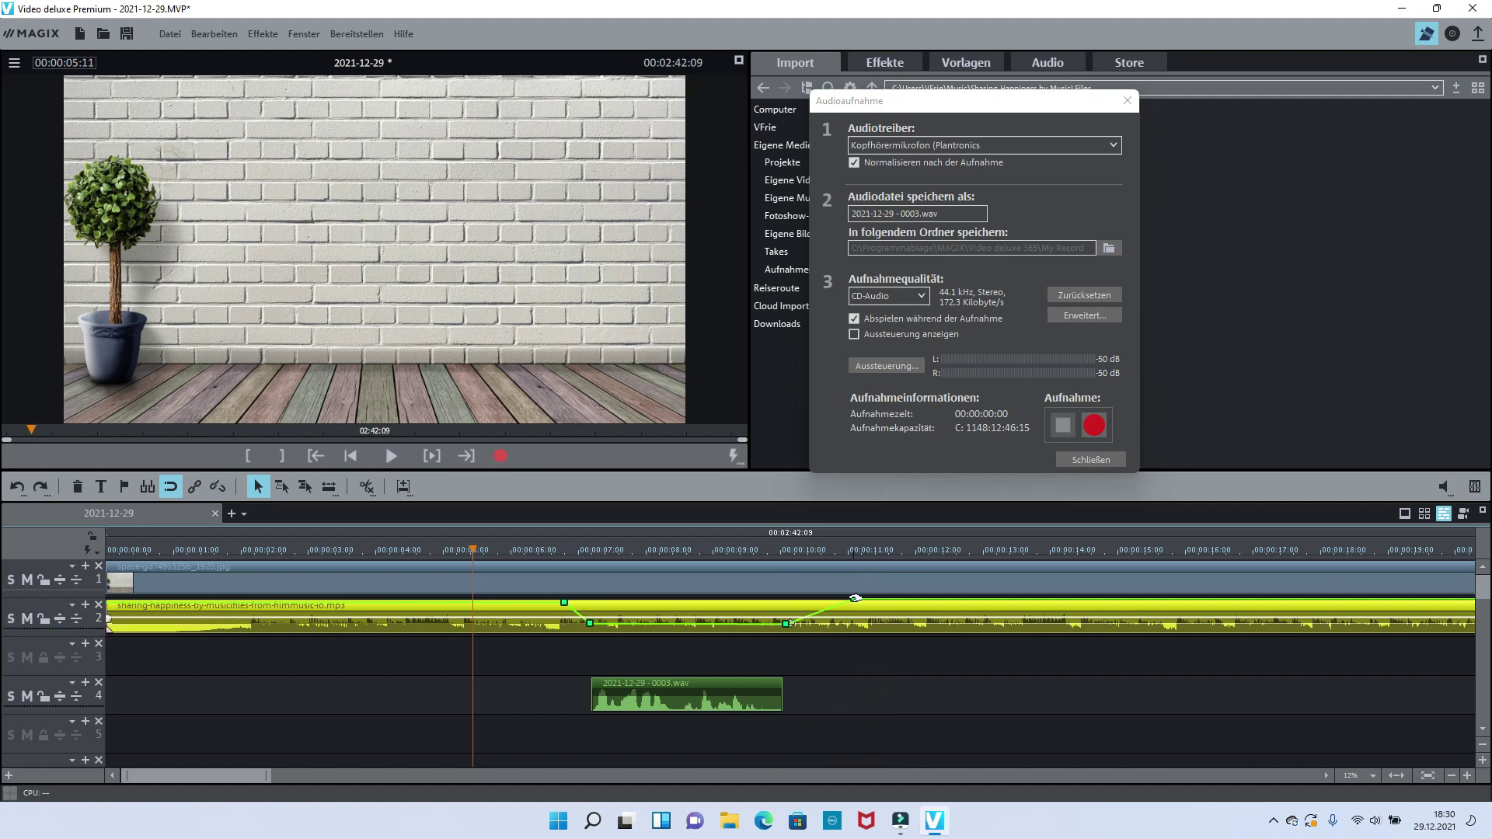
- Review the ducking options in the advanced recording settings and close the audio recording dialog
{"action": "left_click", "coordinate": [1065, 314]}
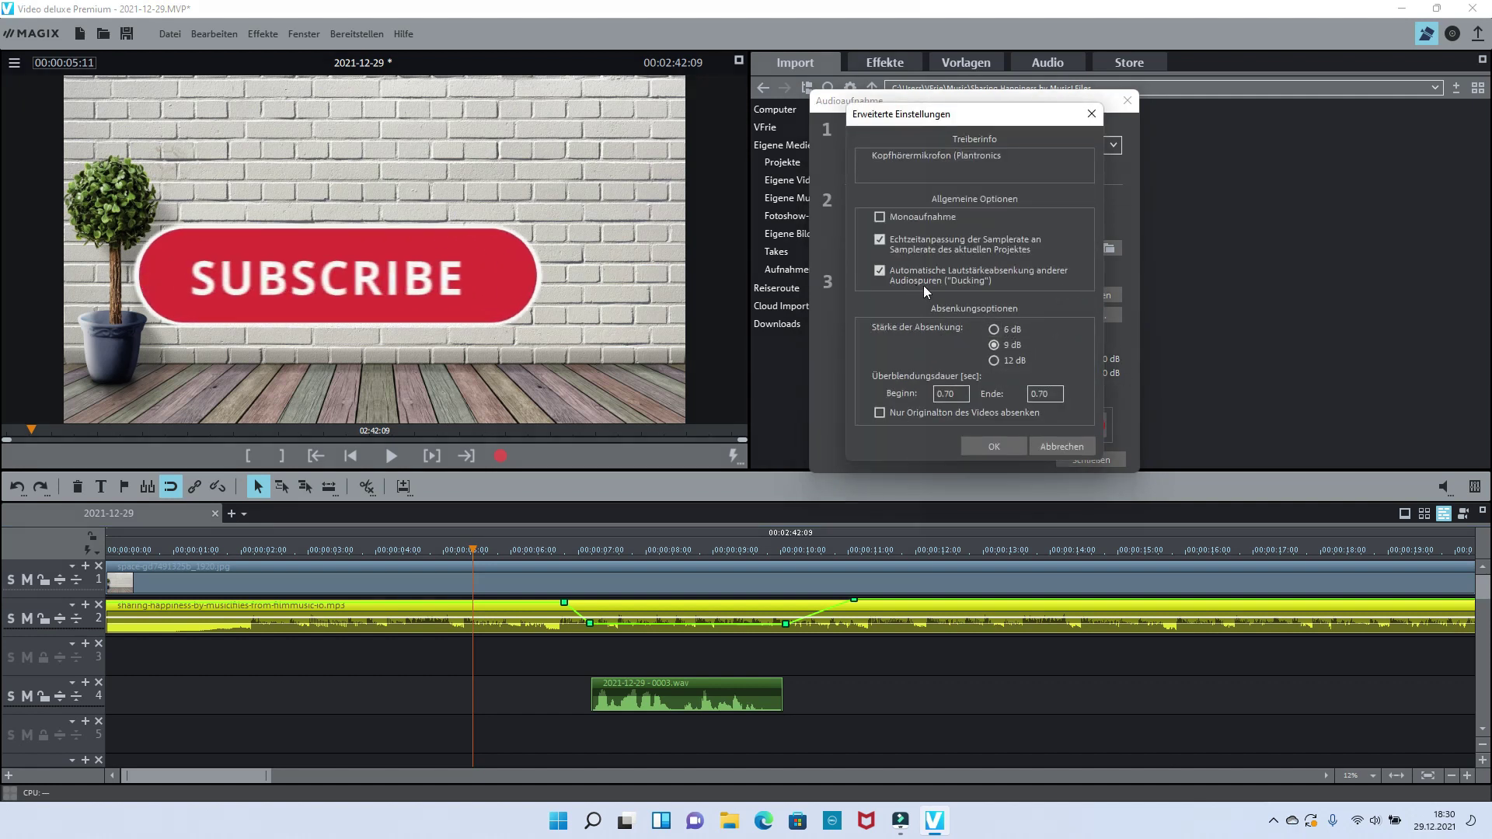
{"action": "left_click", "coordinate": [993, 445]}
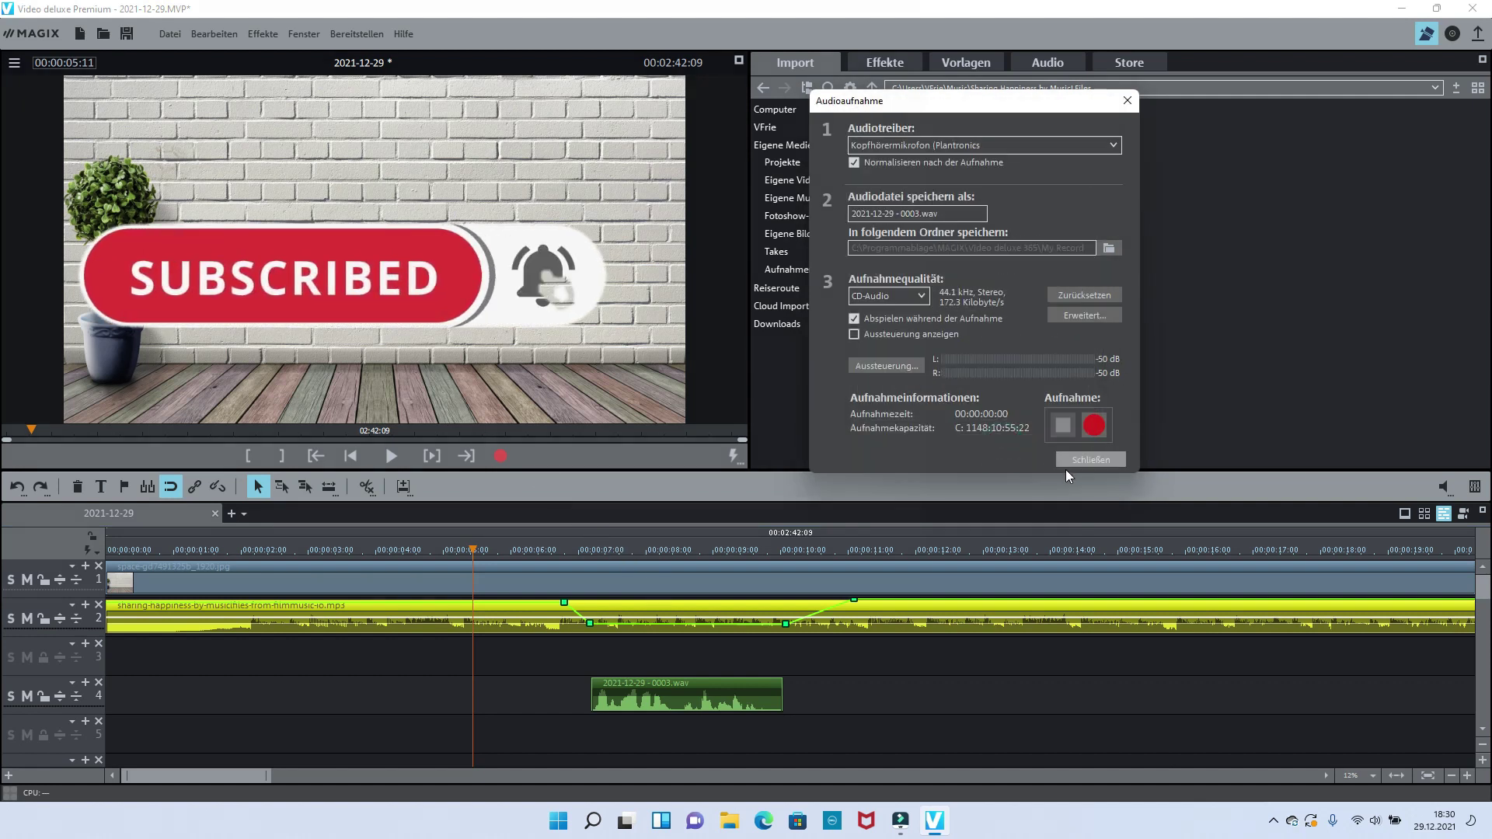
{"action": "left_click", "coordinate": [1090, 460]}
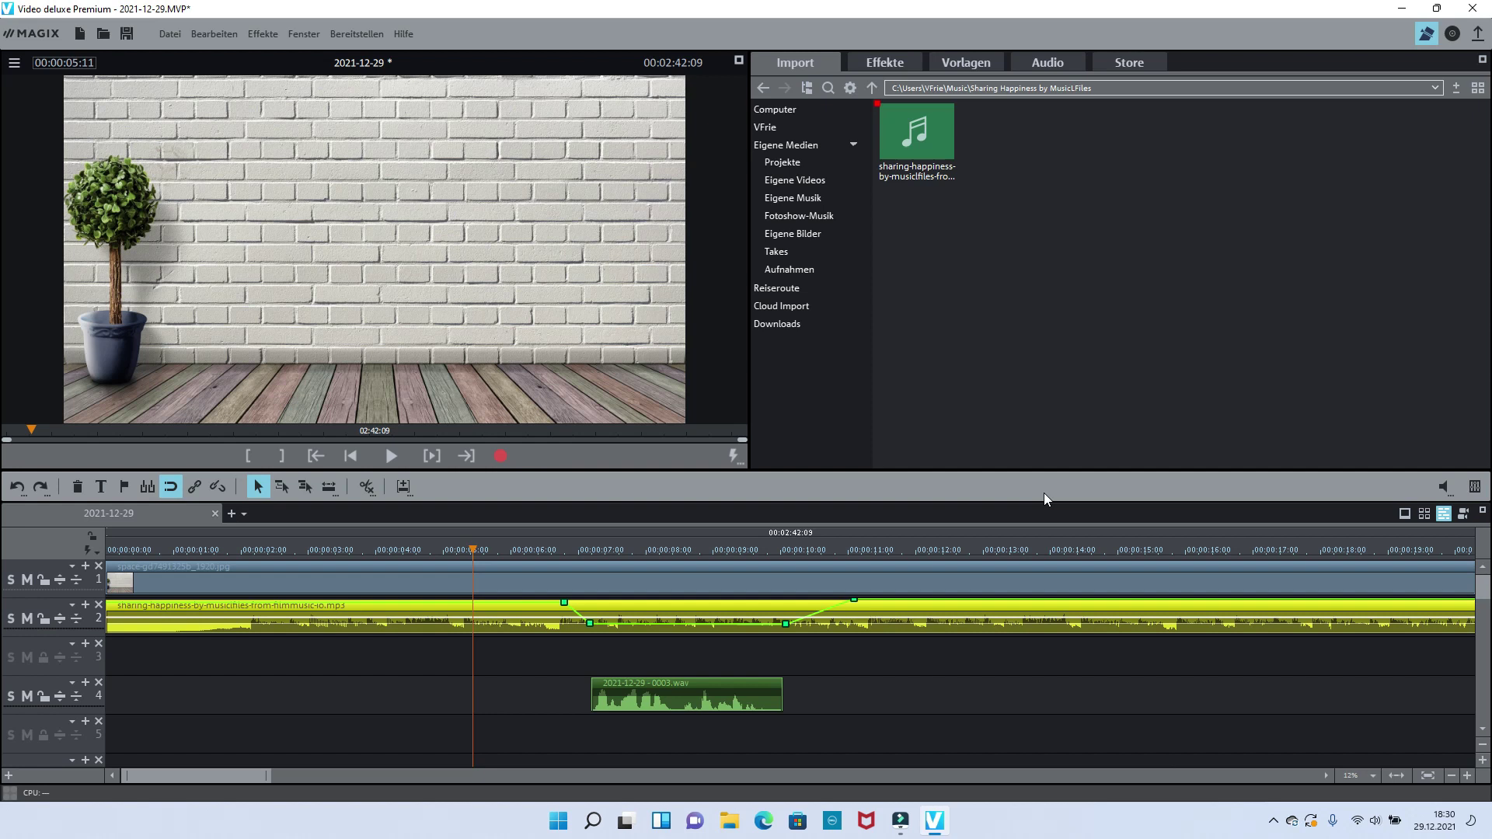
- Switch to Wondershare Filmora and open the media recording options
{"action": "left_click", "coordinate": [900, 821]}
{"action": "left_click", "coordinate": [311, 78]}
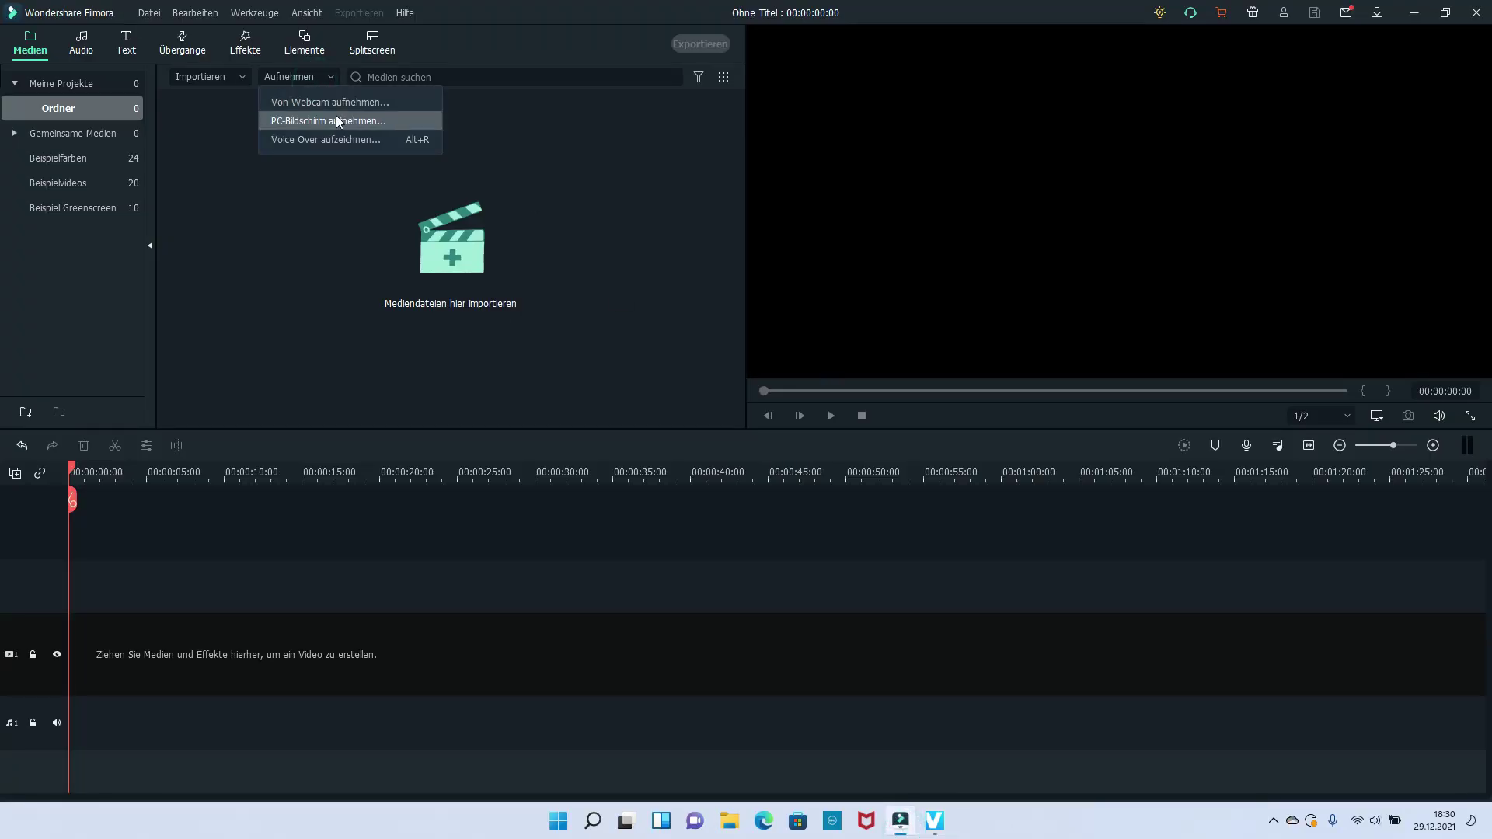